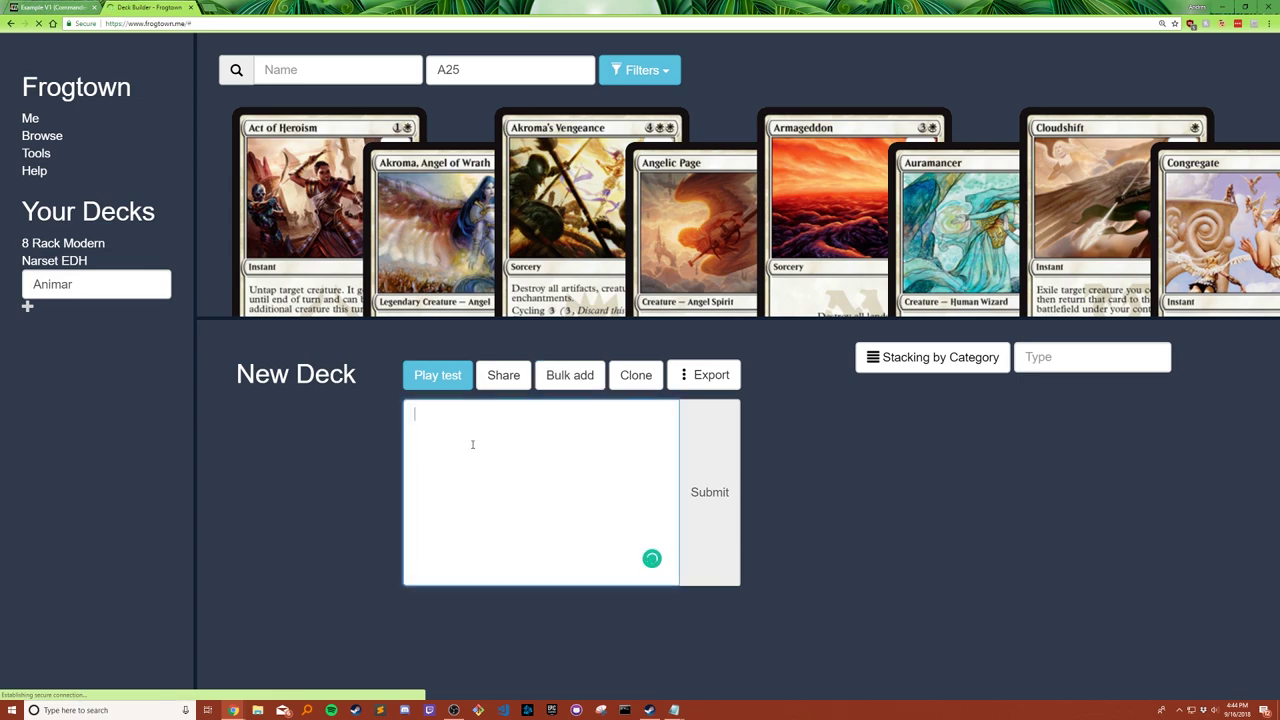
Step: Bulk add the copied deck list, starting with 1 Acidic Slime, to the new deck and submit it
key(ctrl+v)
scroll(520, 470, up, 15)
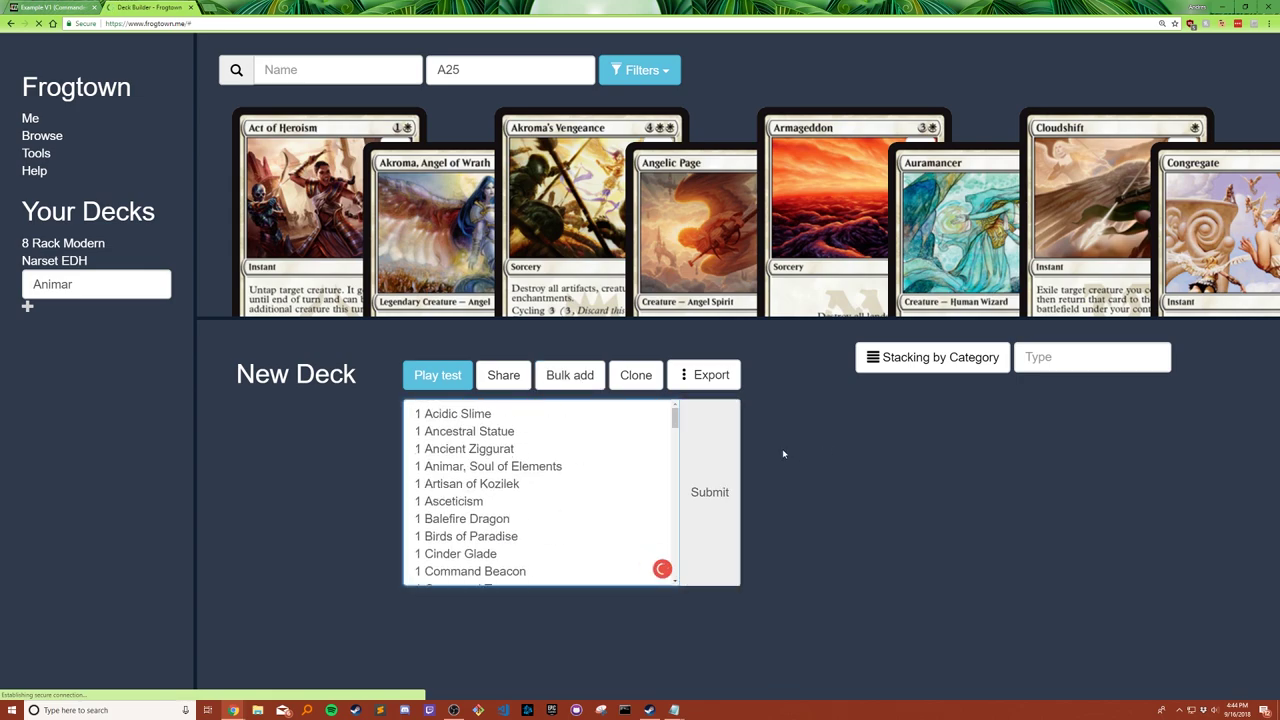
click(725, 478)
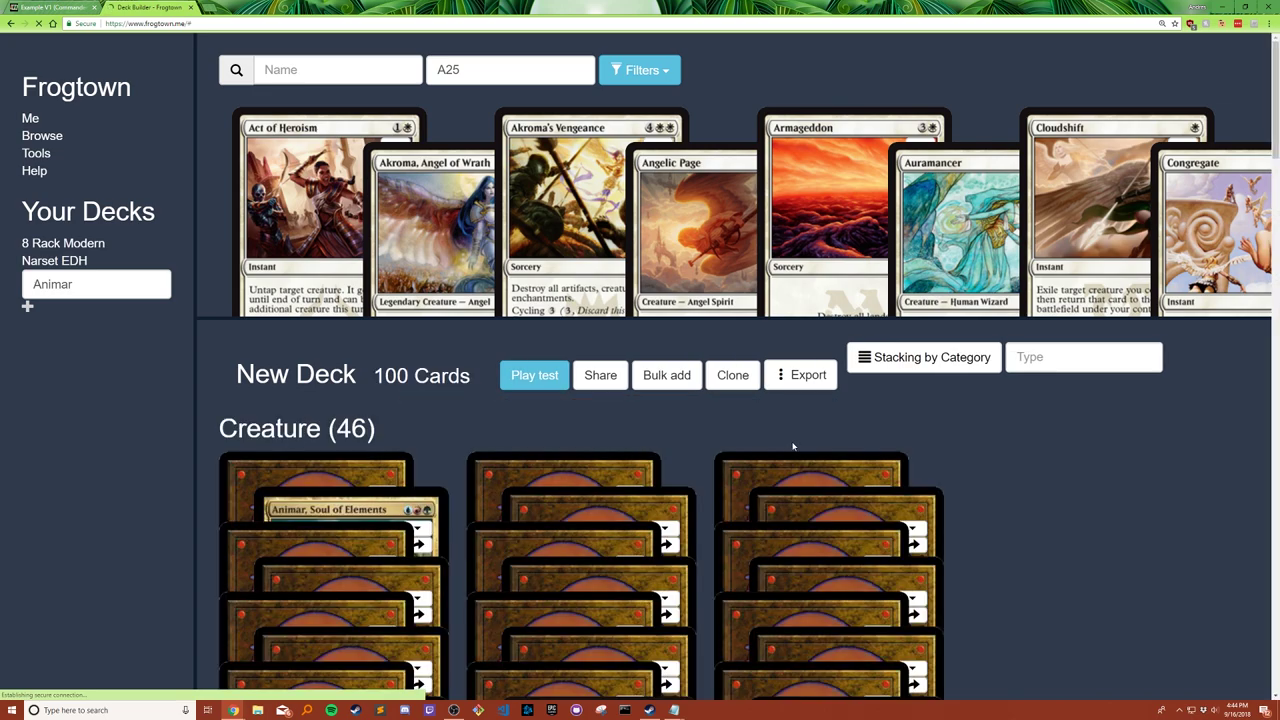
Step: Look through the imported deck's cards in every category, from creatures and lands to sorceries
scroll(1029, 500, down, 5)
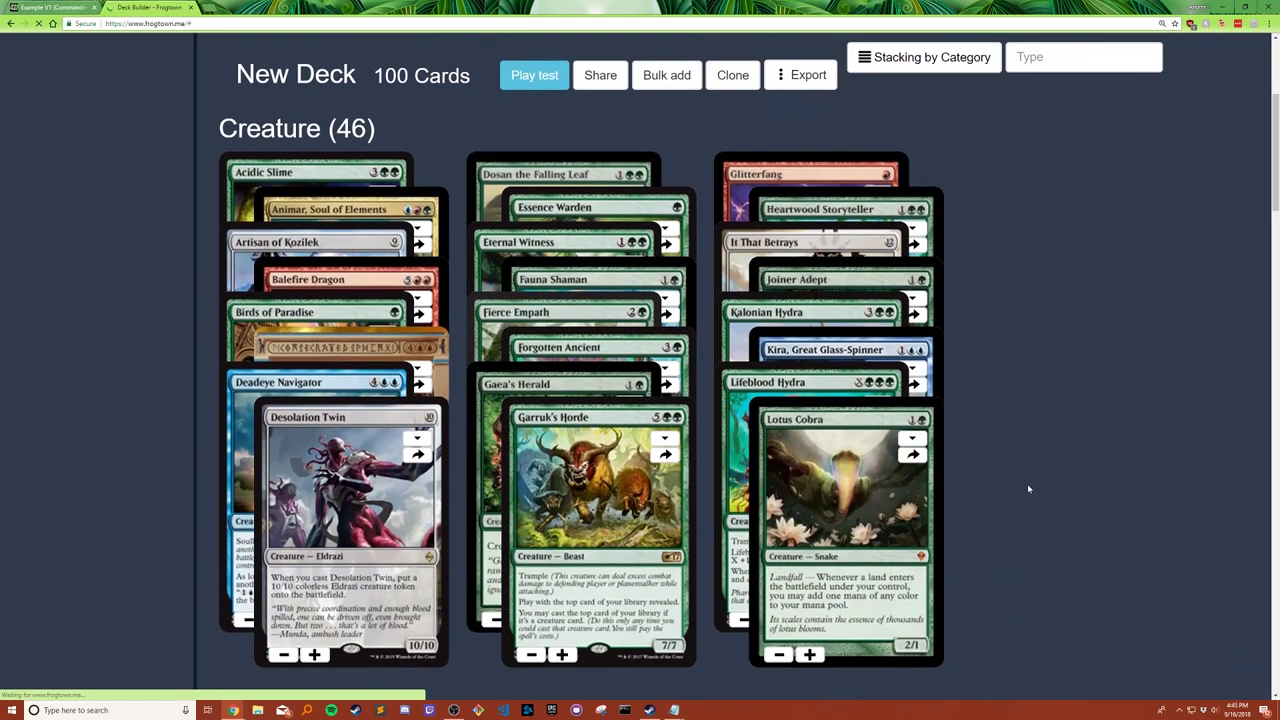
scroll(1025, 482, up, 3)
scroll(1023, 478, down, 4)
scroll(1021, 473, down, 2)
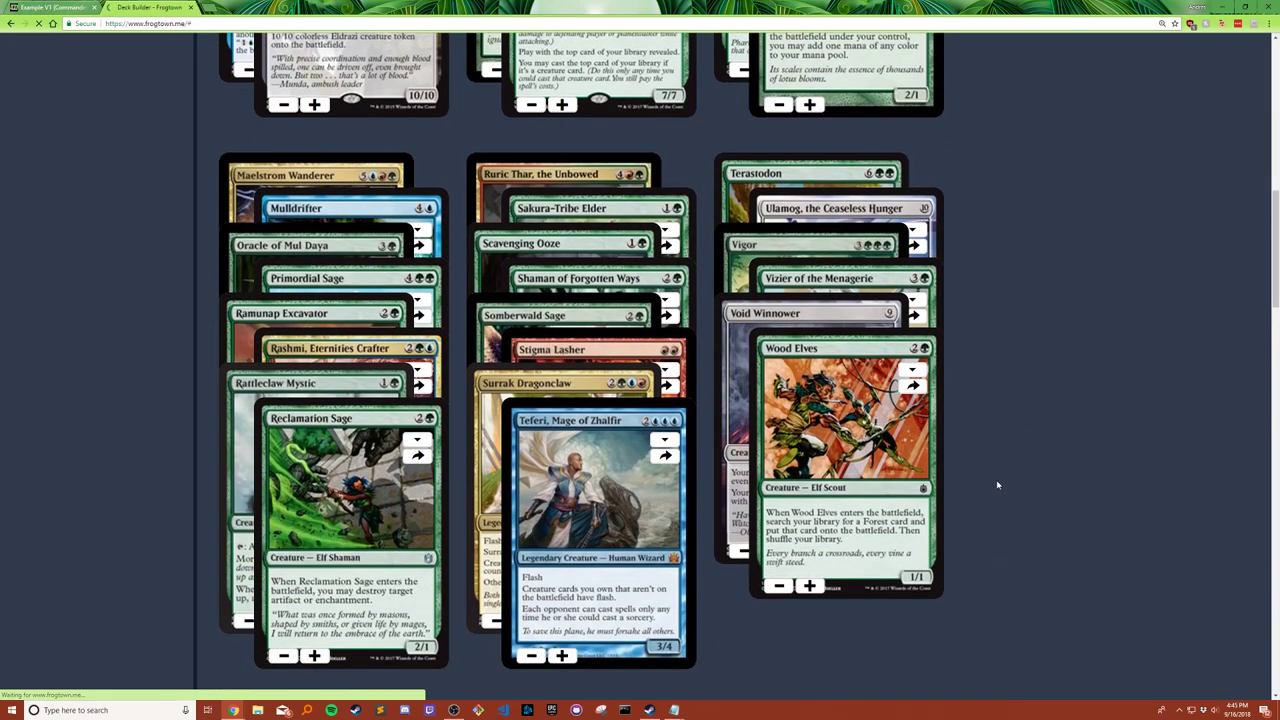
scroll(1004, 493, down, 15)
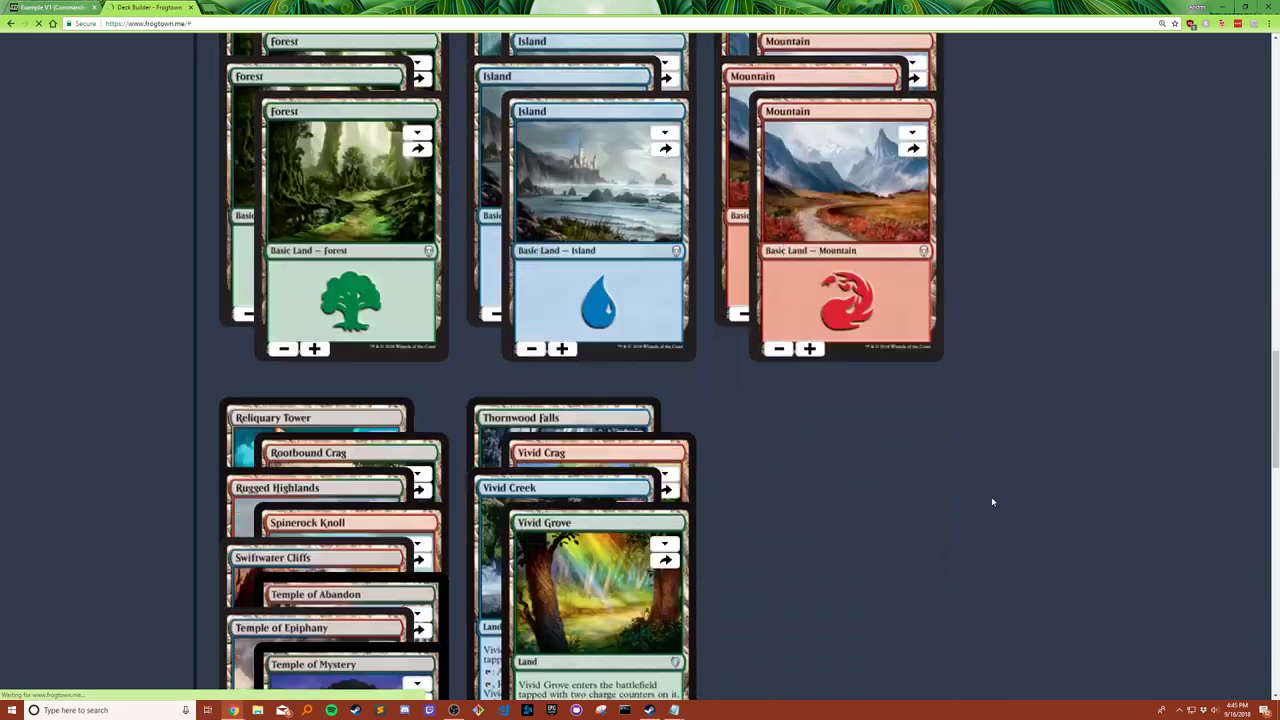
scroll(993, 496, down, 8)
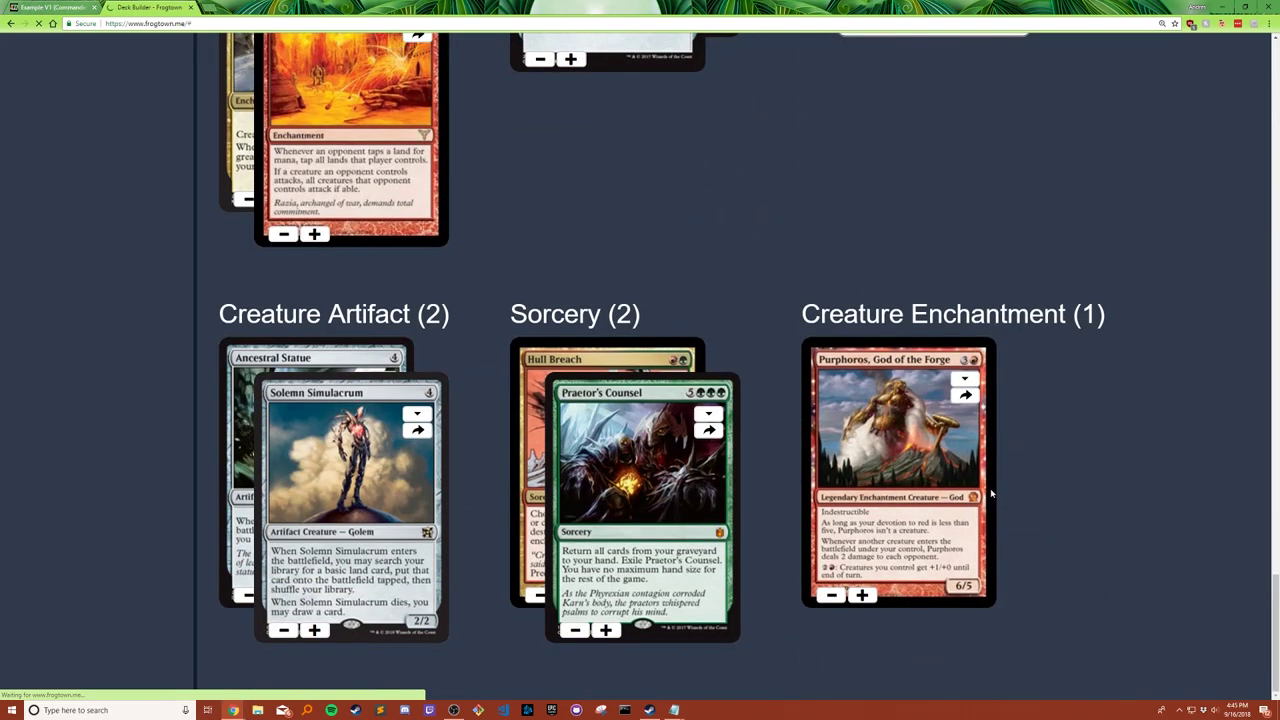
scroll(957, 484, up, 20)
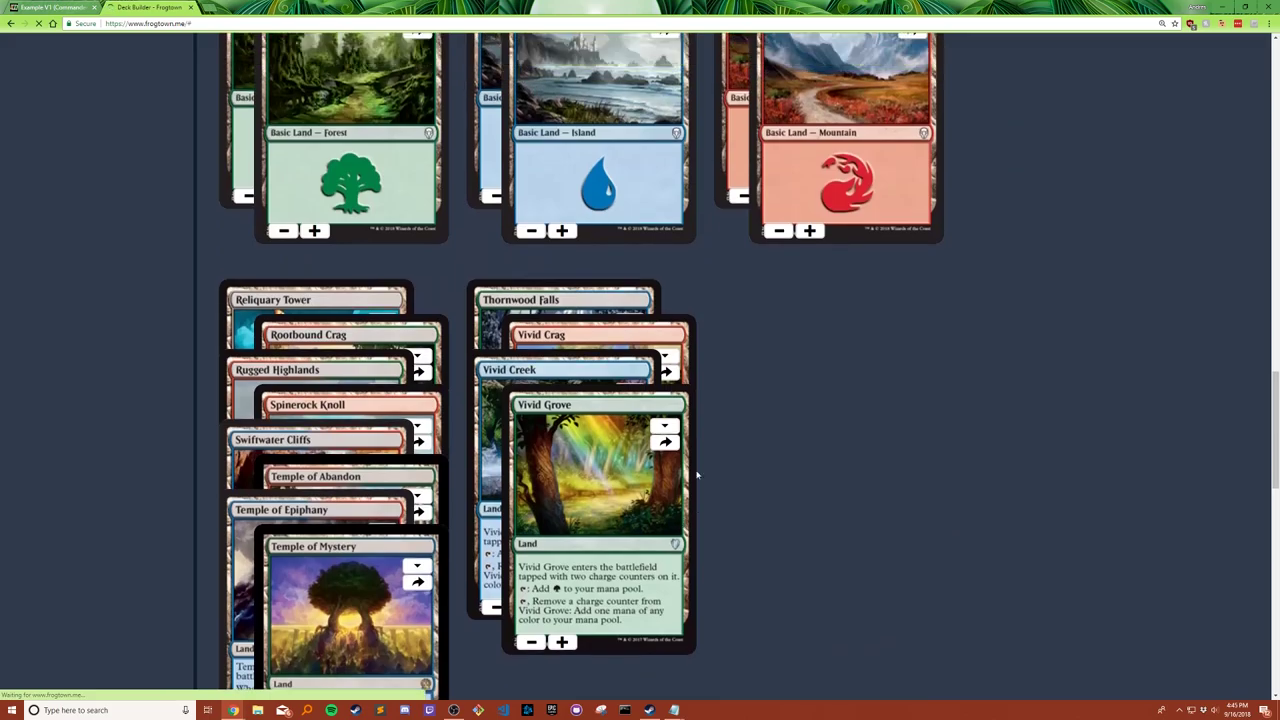
scroll(710, 482, up, 10)
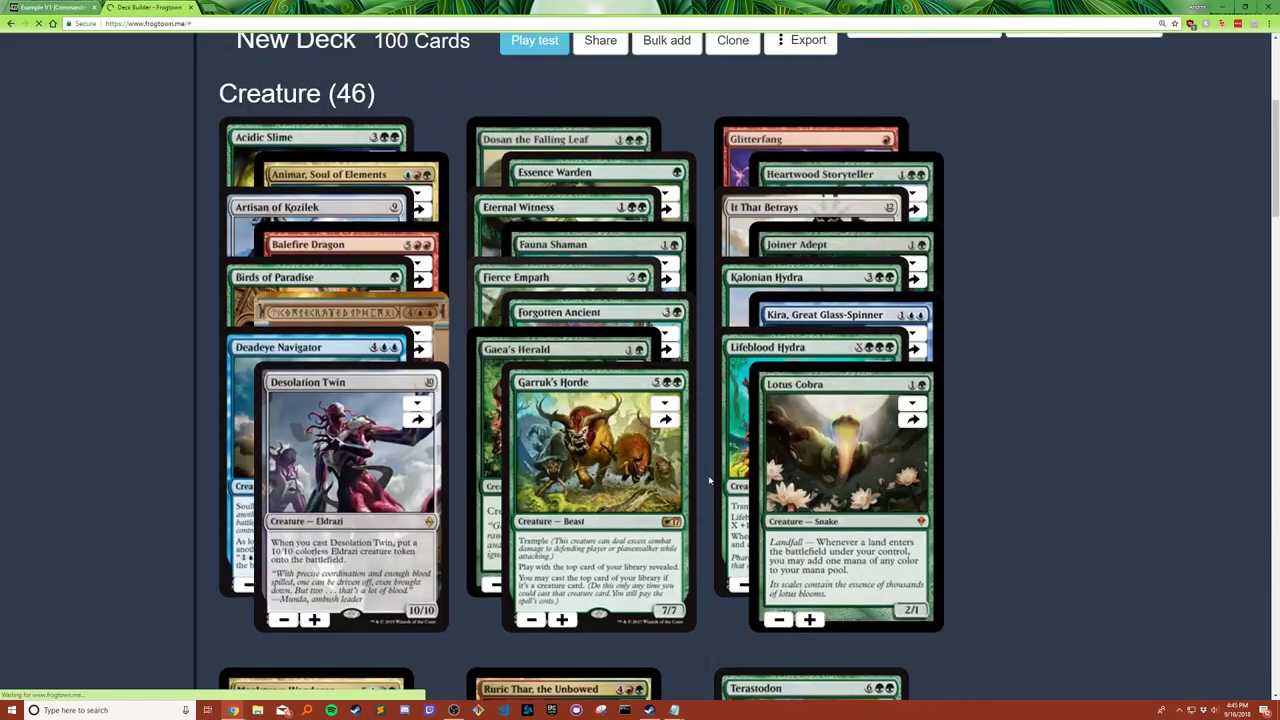
Step: Move the Animar, Soul of Elements card from the creatures to the sideboard
scroll(709, 482, up, 1)
mouse_move(432, 284)
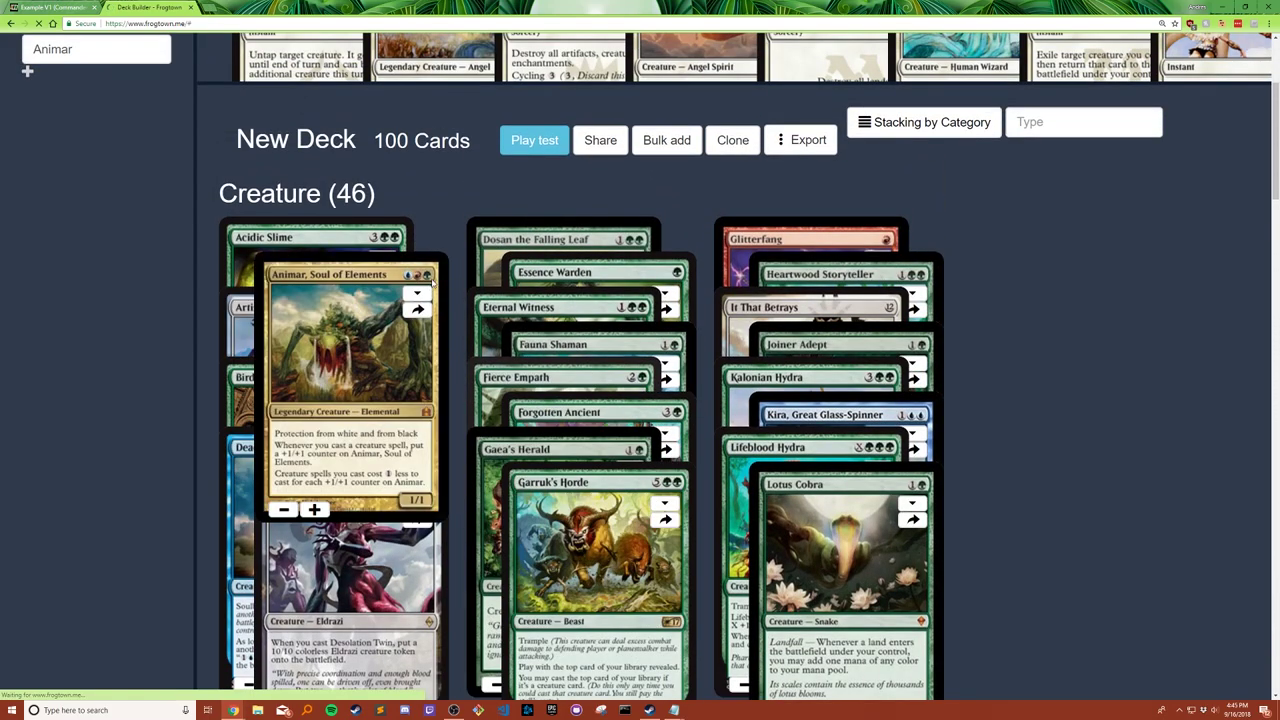
click(418, 311)
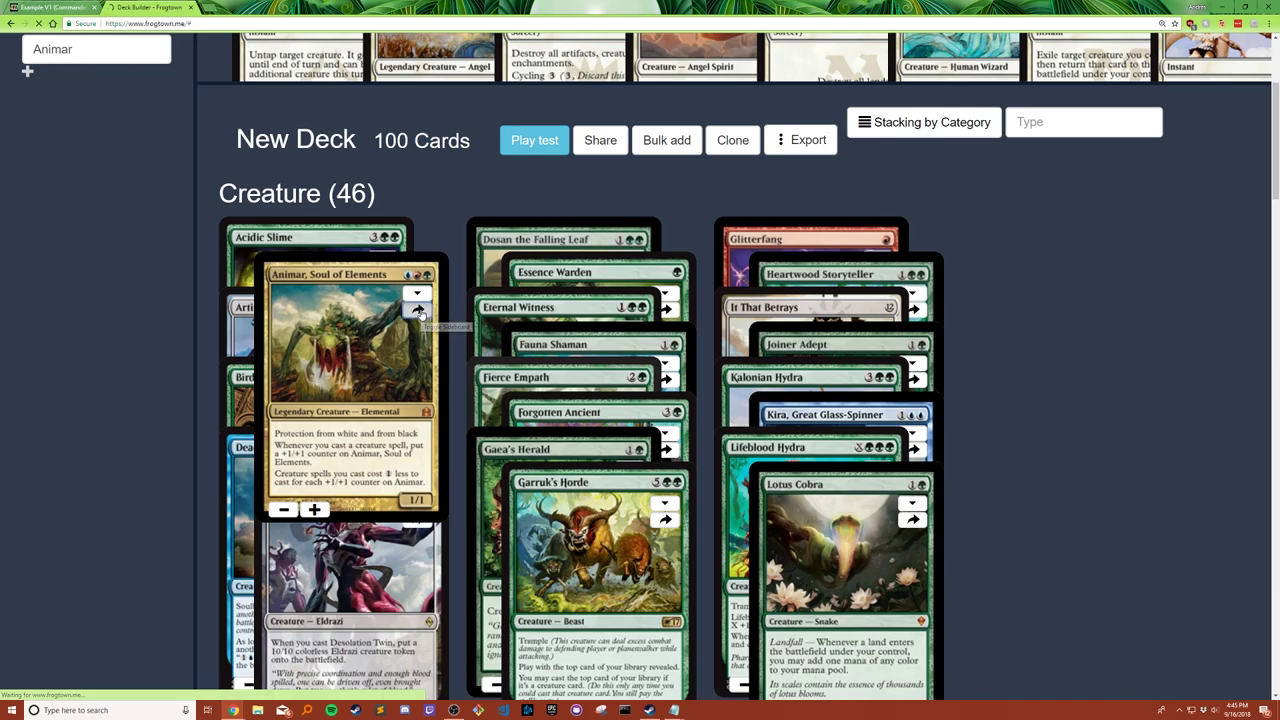
scroll(687, 393, down, 20)
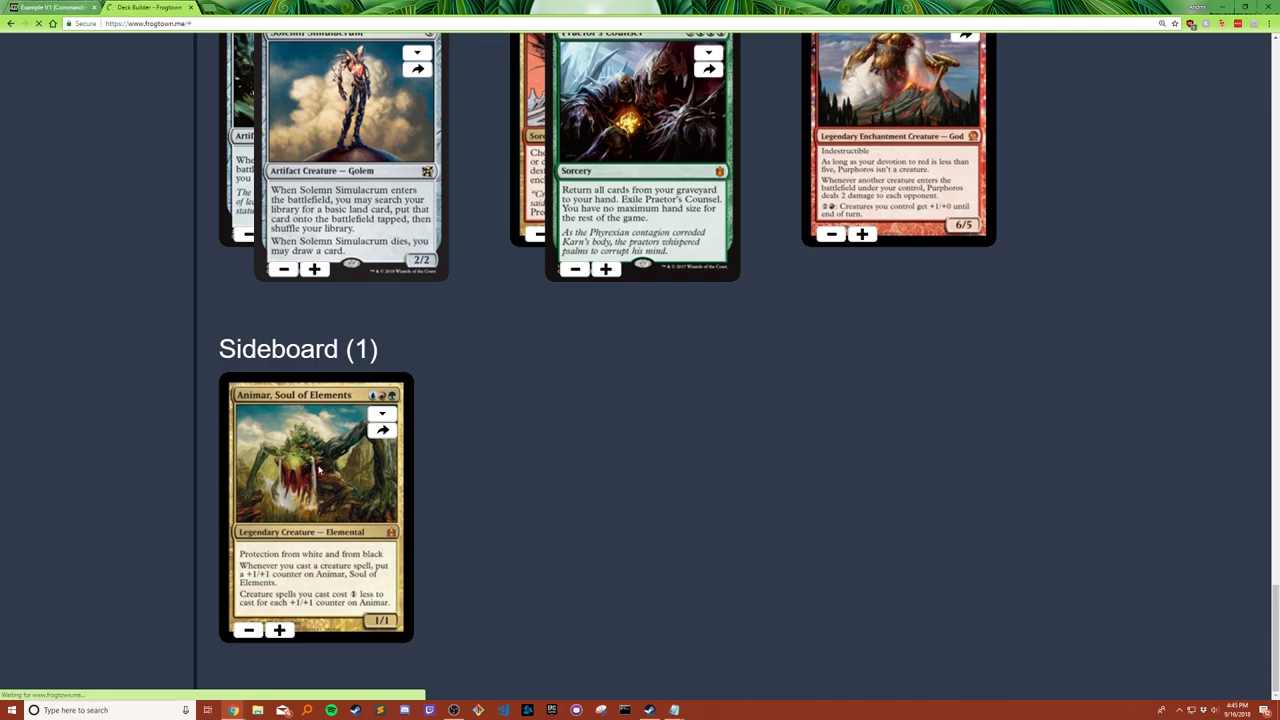
Step: Switch the Solemn Simulacrum card to its Commander Anthology 2018 printing
scroll(499, 423, up, 1)
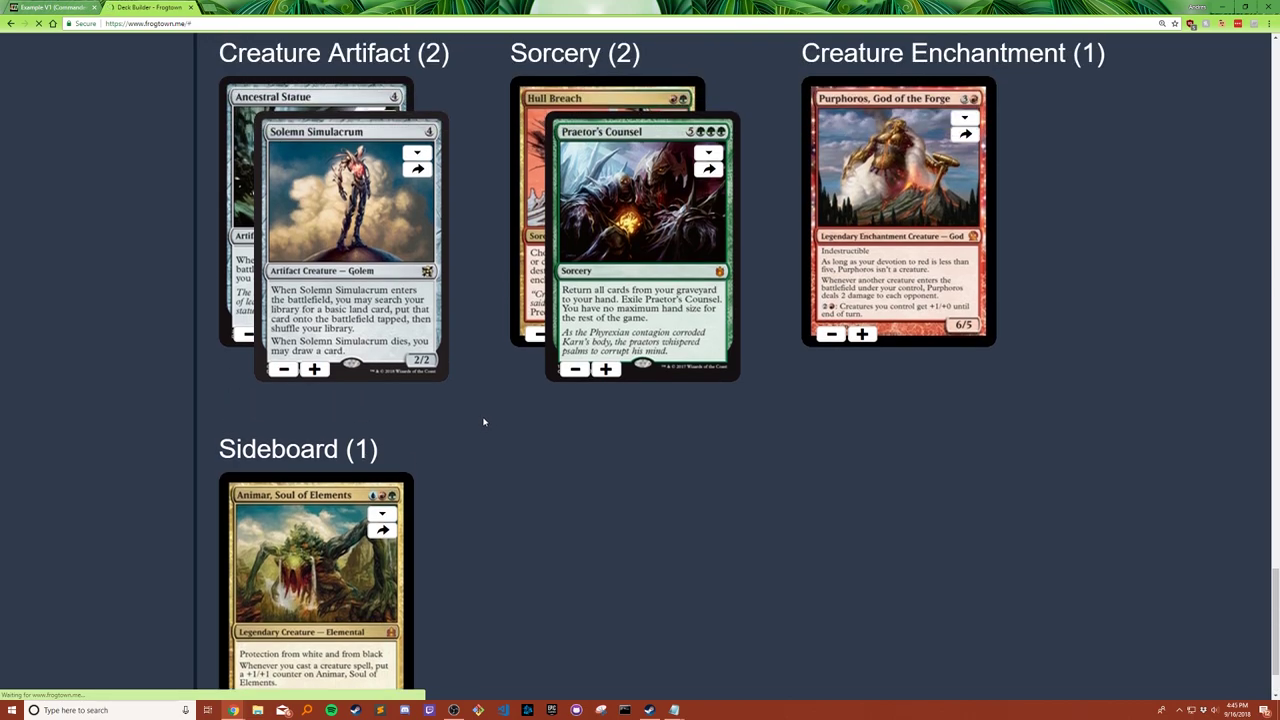
scroll(483, 421, up, 1)
scroll(503, 455, up, 1)
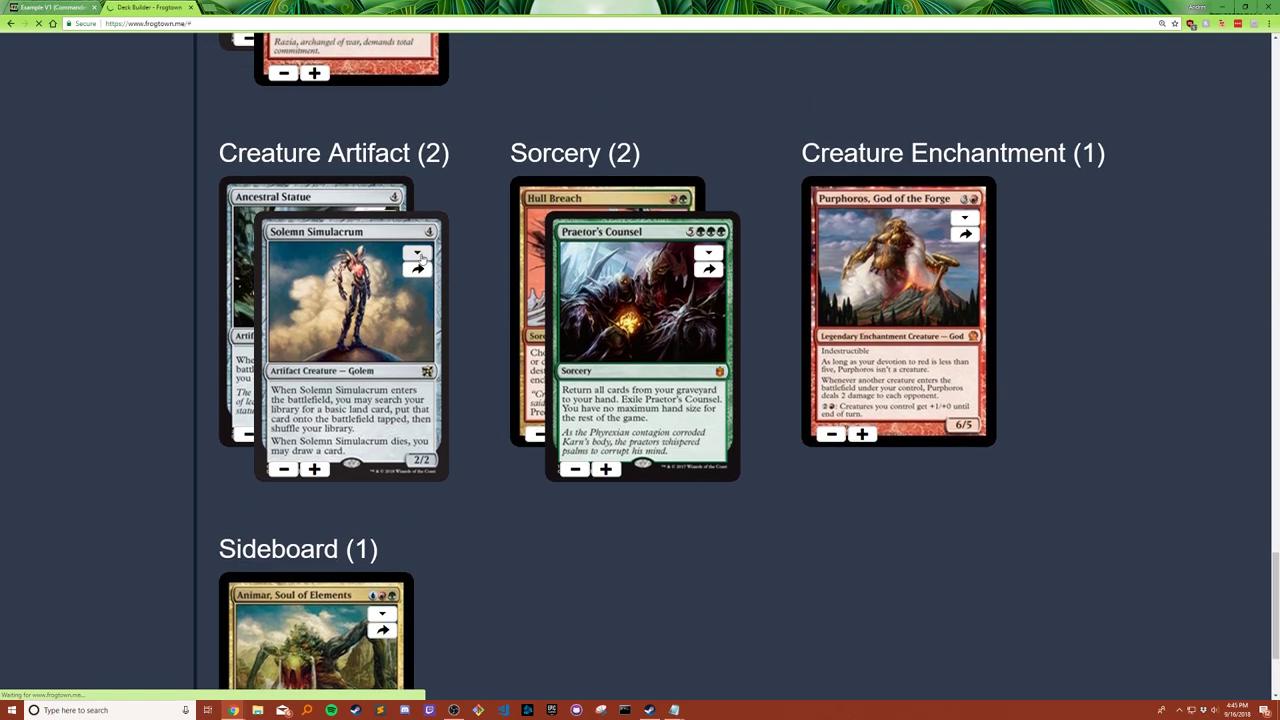
click(418, 256)
click(410, 262)
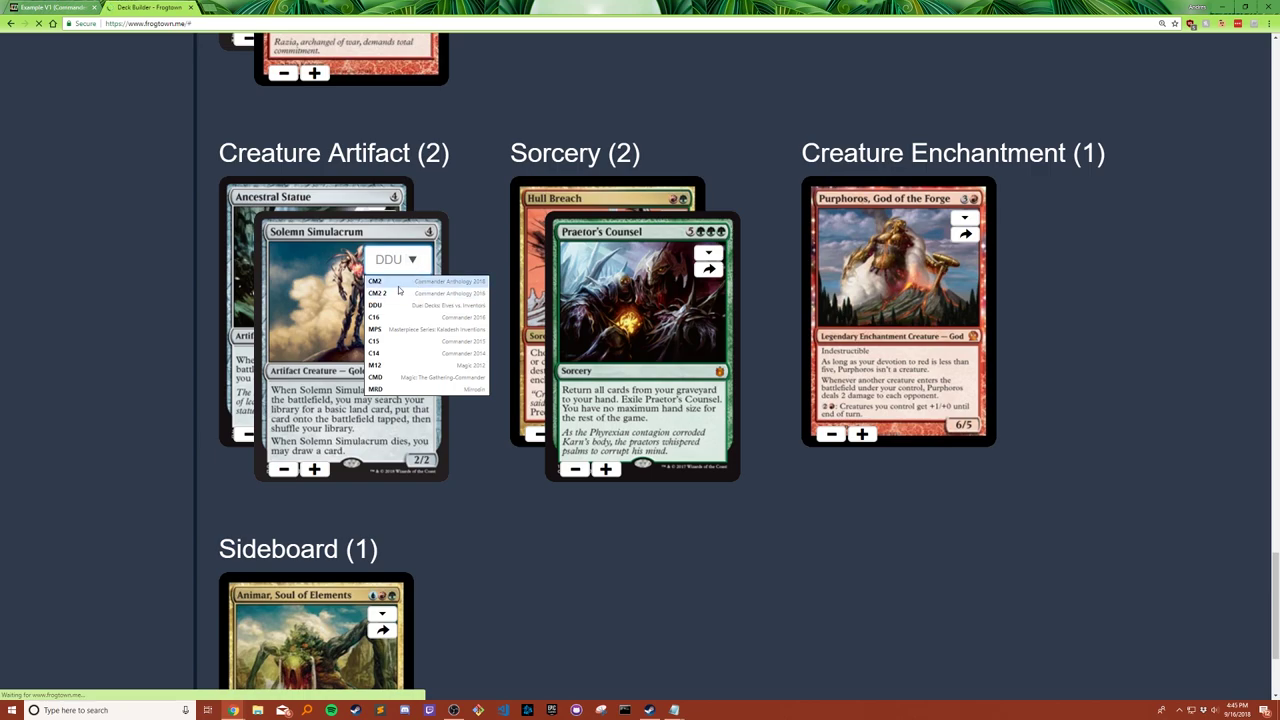
click(398, 287)
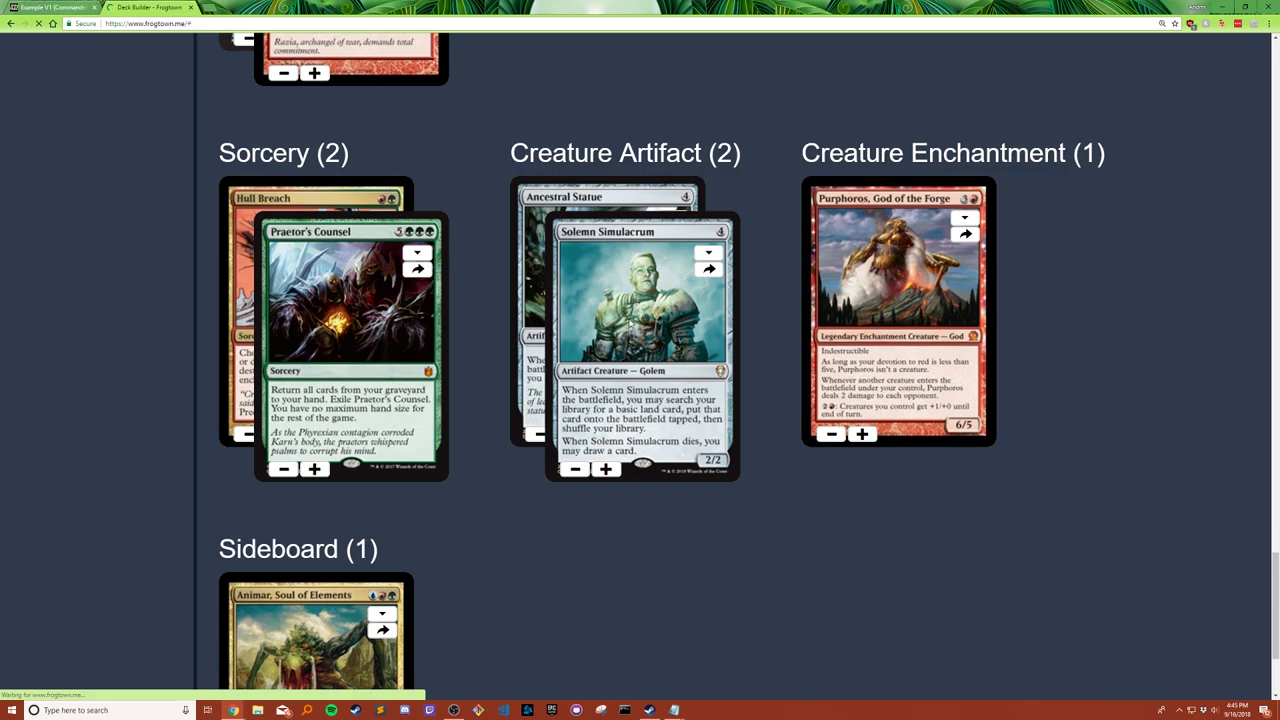
Step: Export the deck in the Tabletop Simulator format
scroll(757, 420, up, 20)
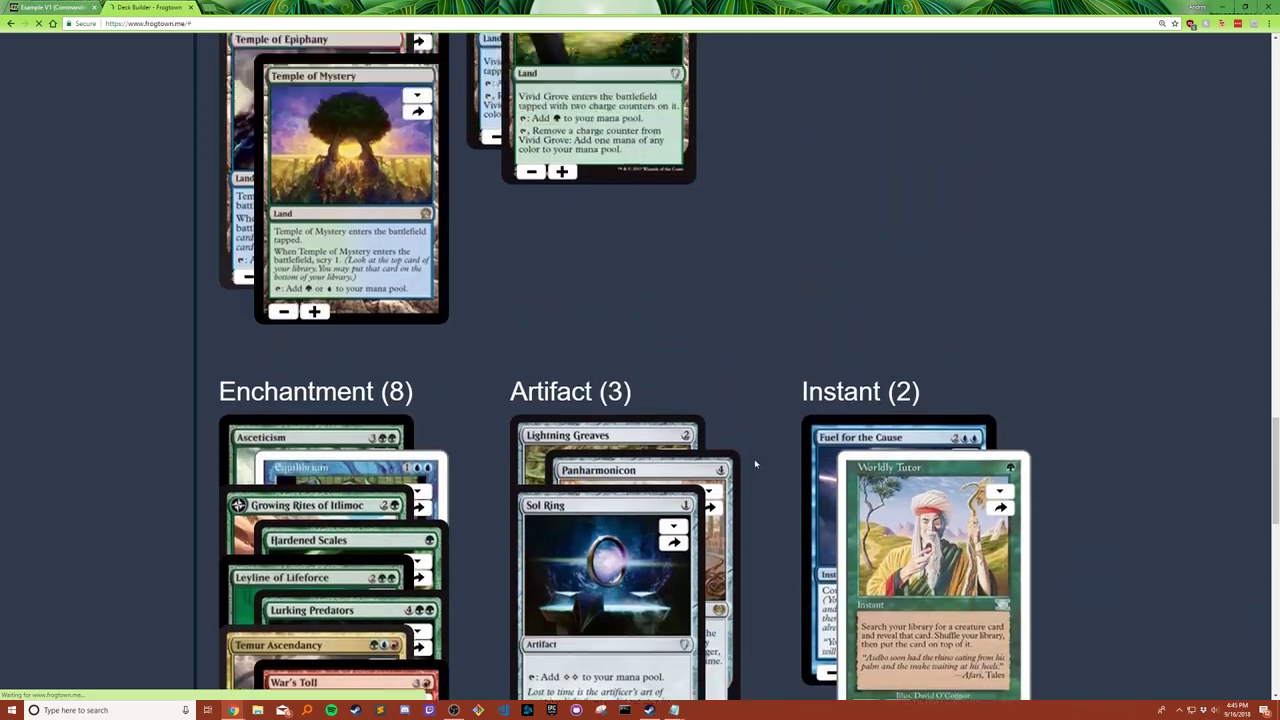
scroll(757, 463, up, 10)
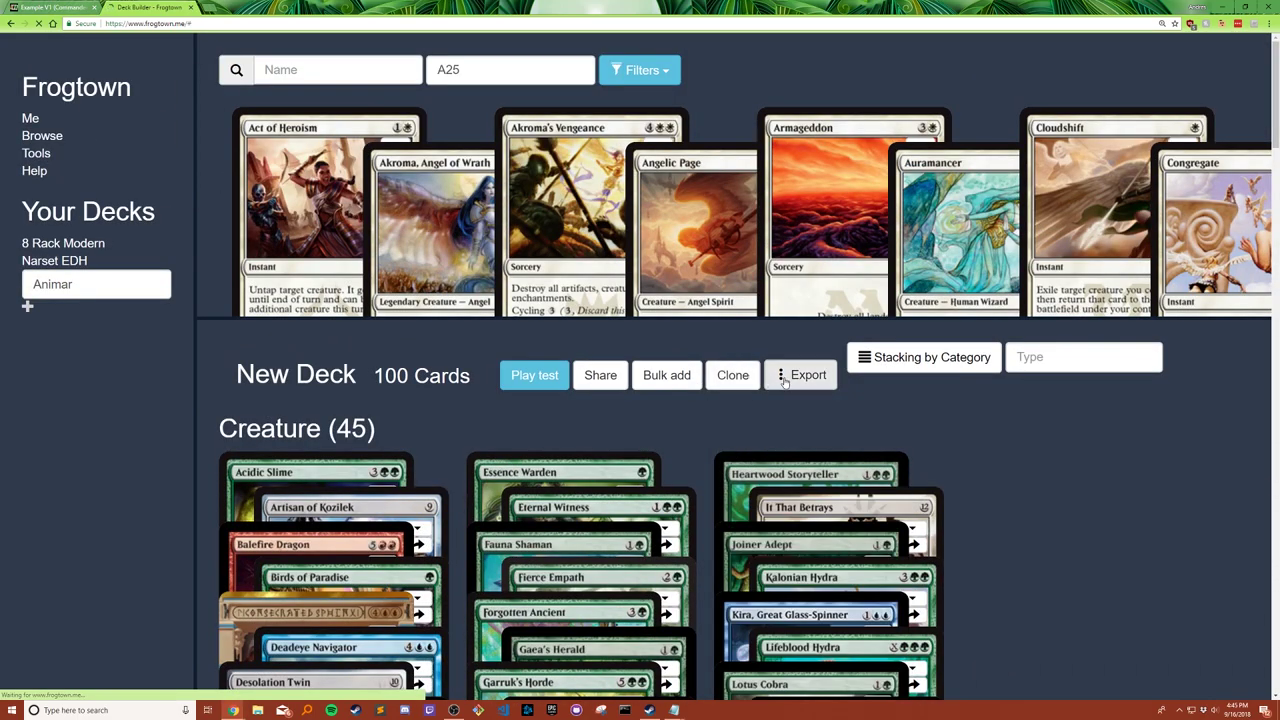
click(800, 378)
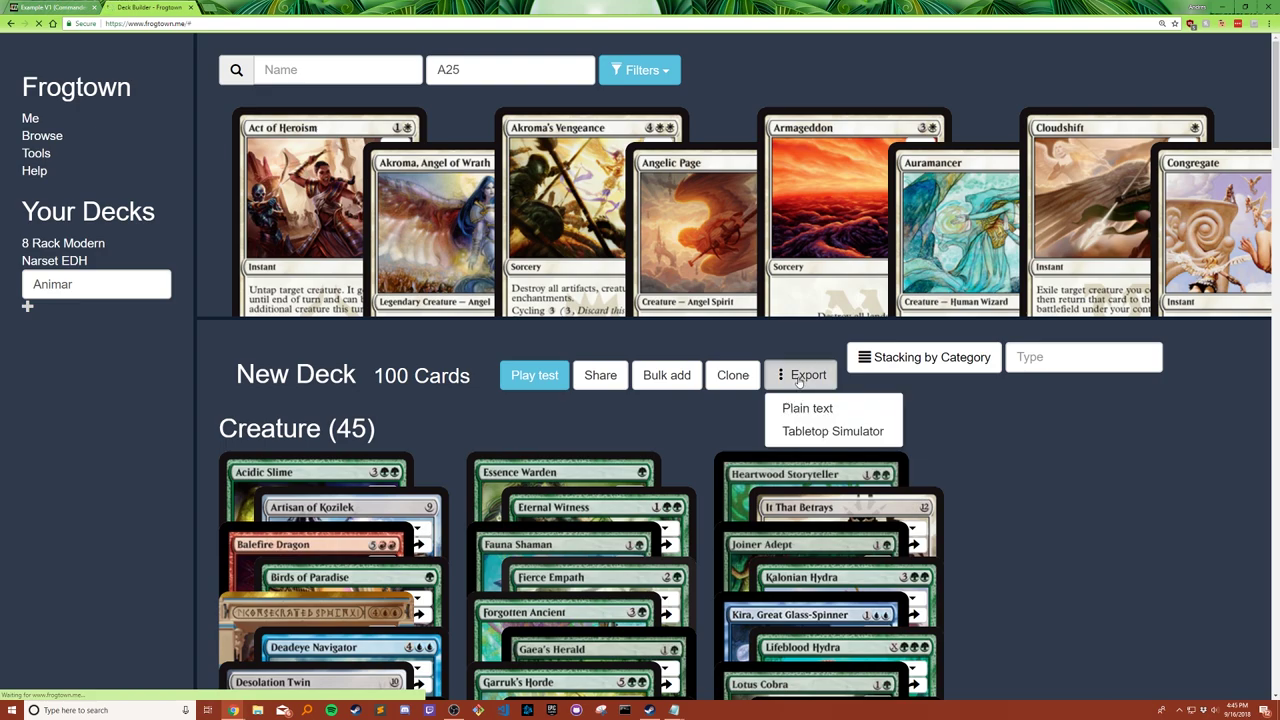
click(825, 432)
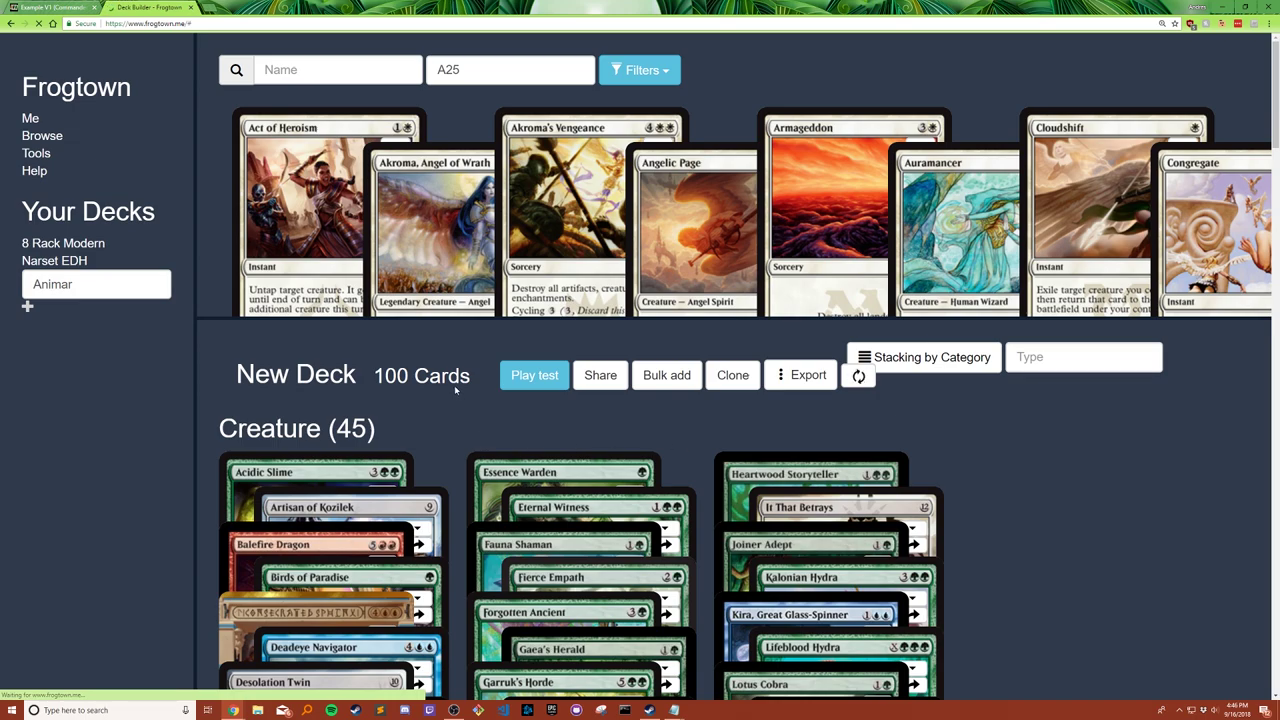
Step: Confirm Animar as the new deck's name
drag(384, 375, 470, 375)
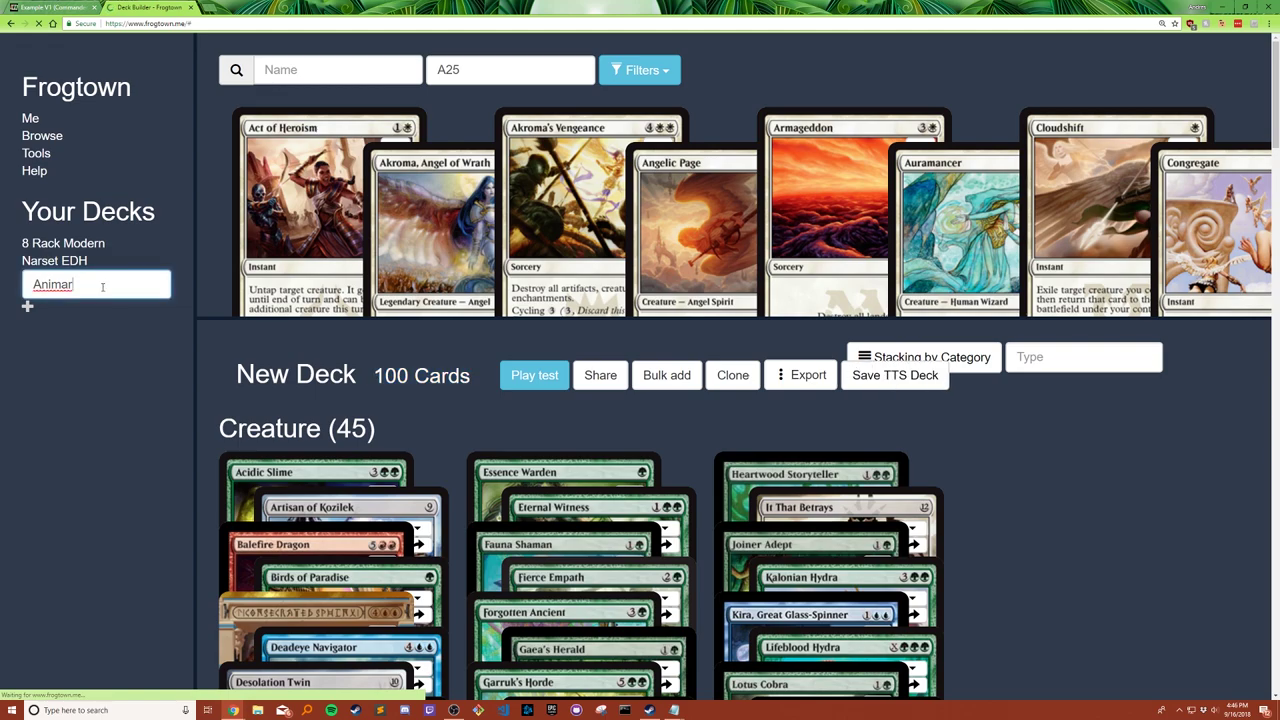
key(Return)
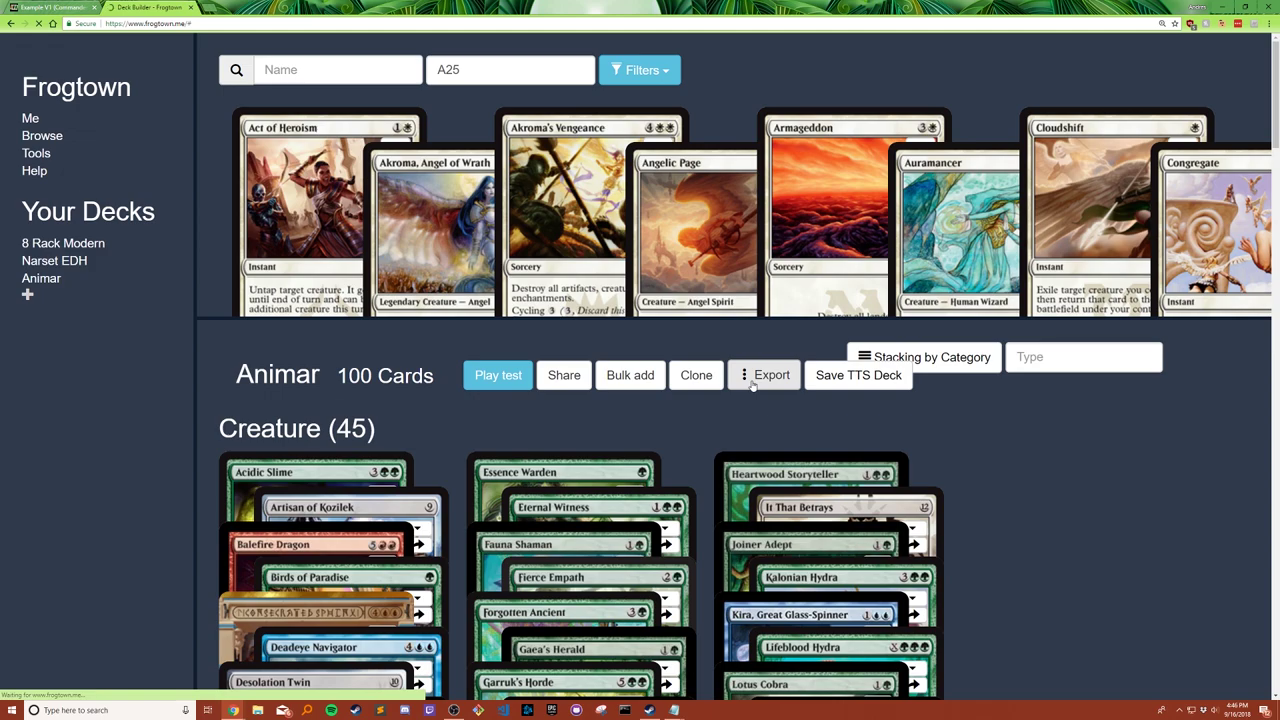
Step: Save the exported TTS deck file and show the download in its folder
click(826, 380)
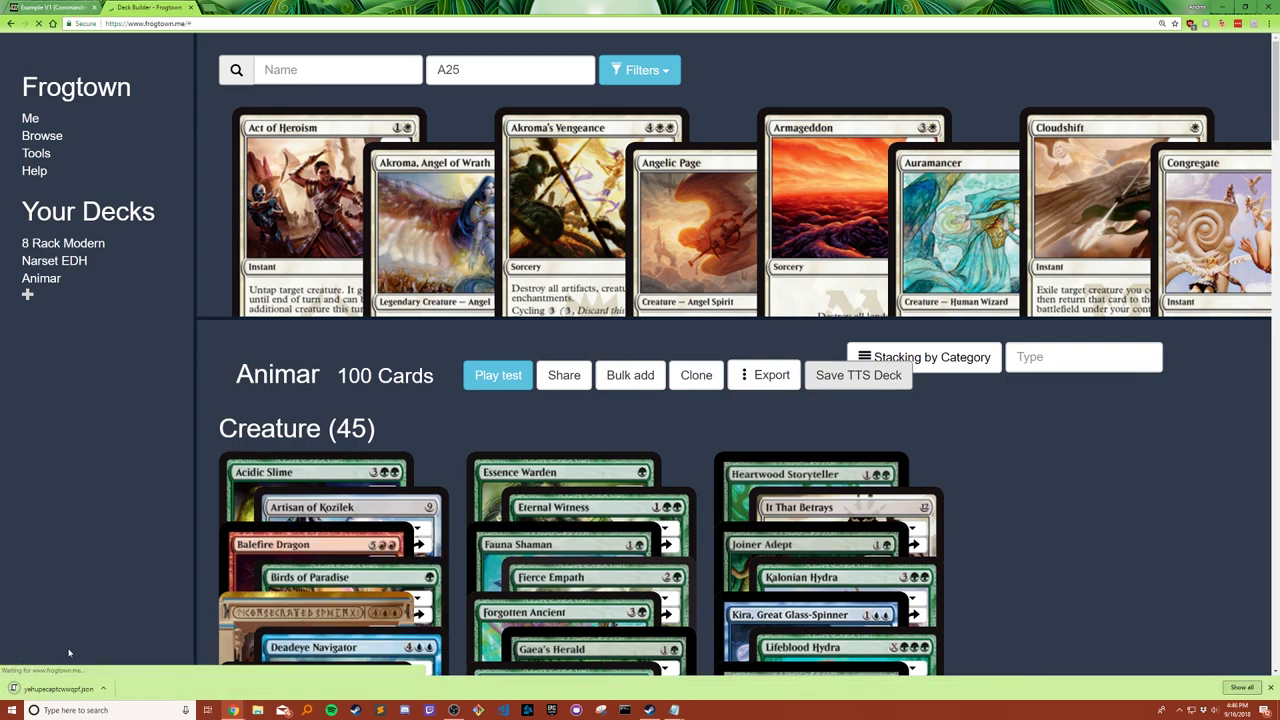
click(103, 689)
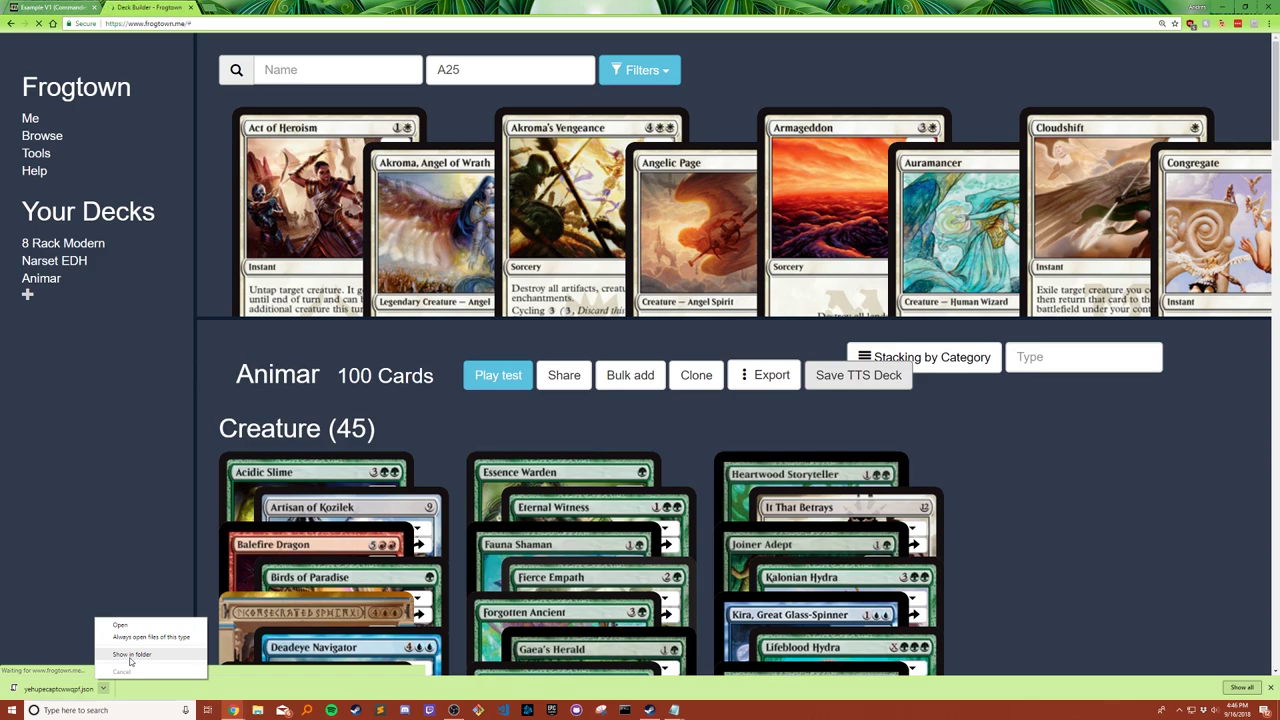
click(130, 660)
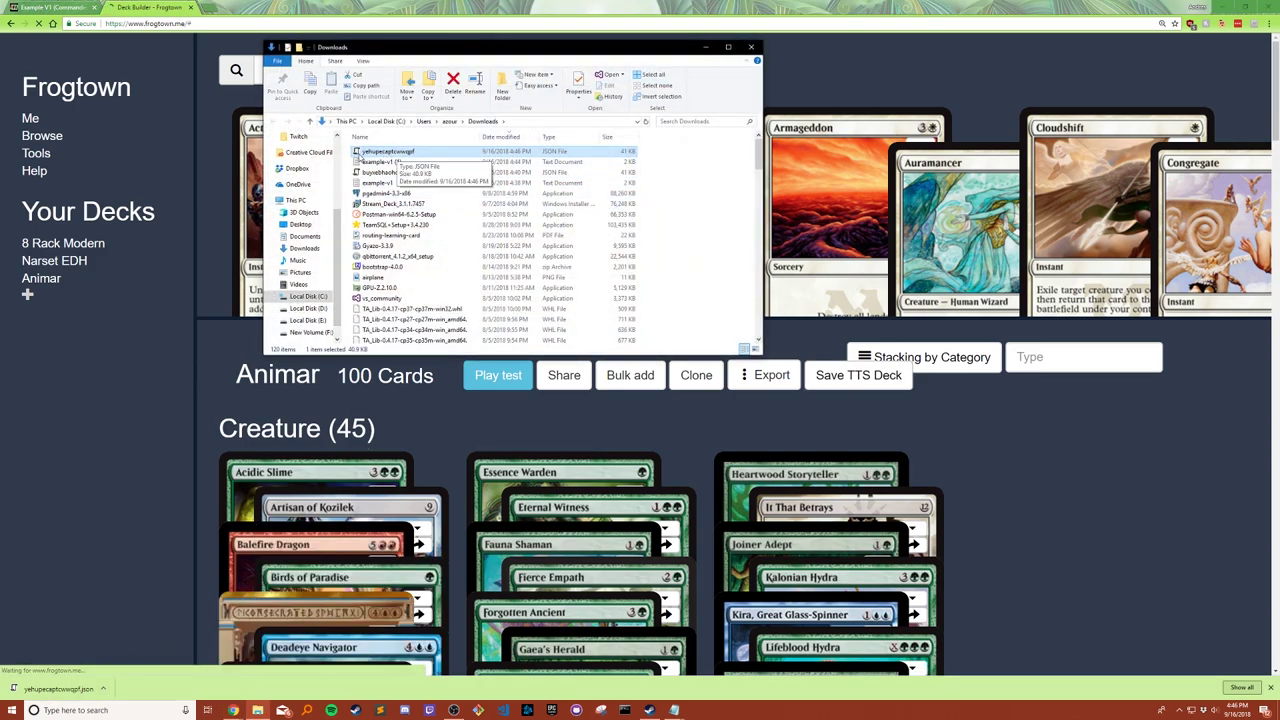
Step: Open a second file browser window and place it beside the Downloads window
right_click(394, 50)
click(287, 48)
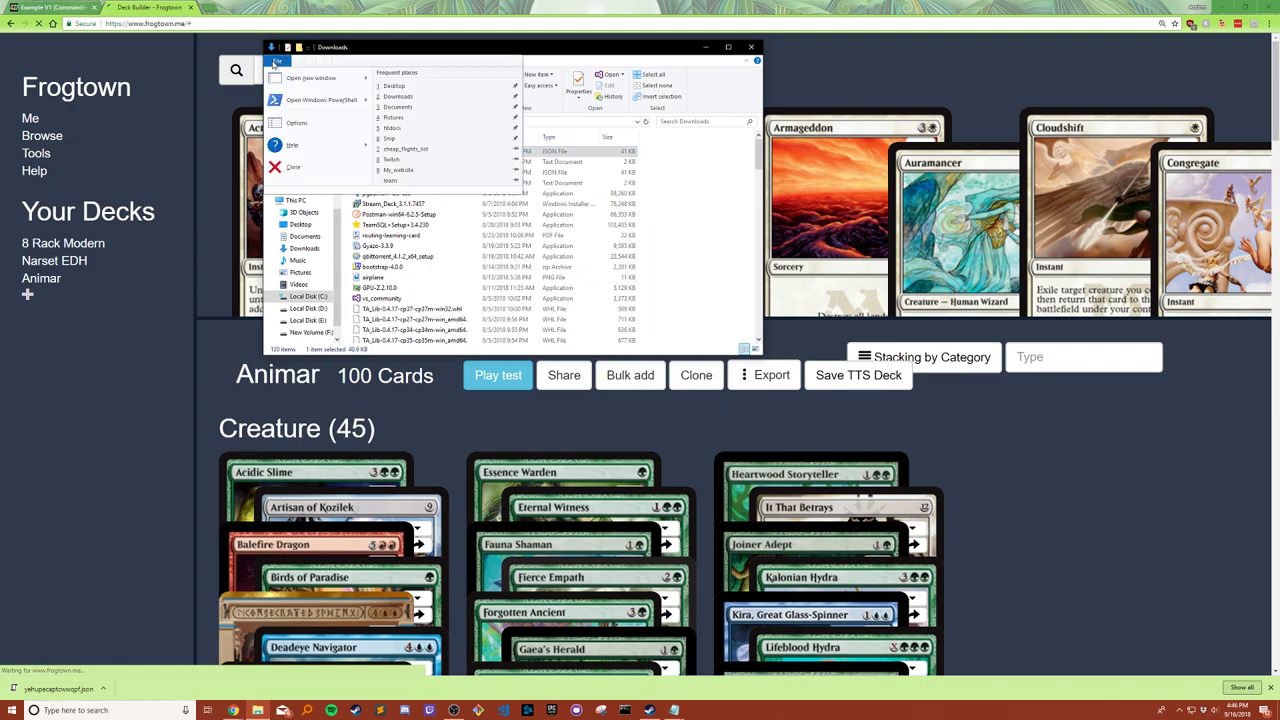
drag(511, 66, 874, 71)
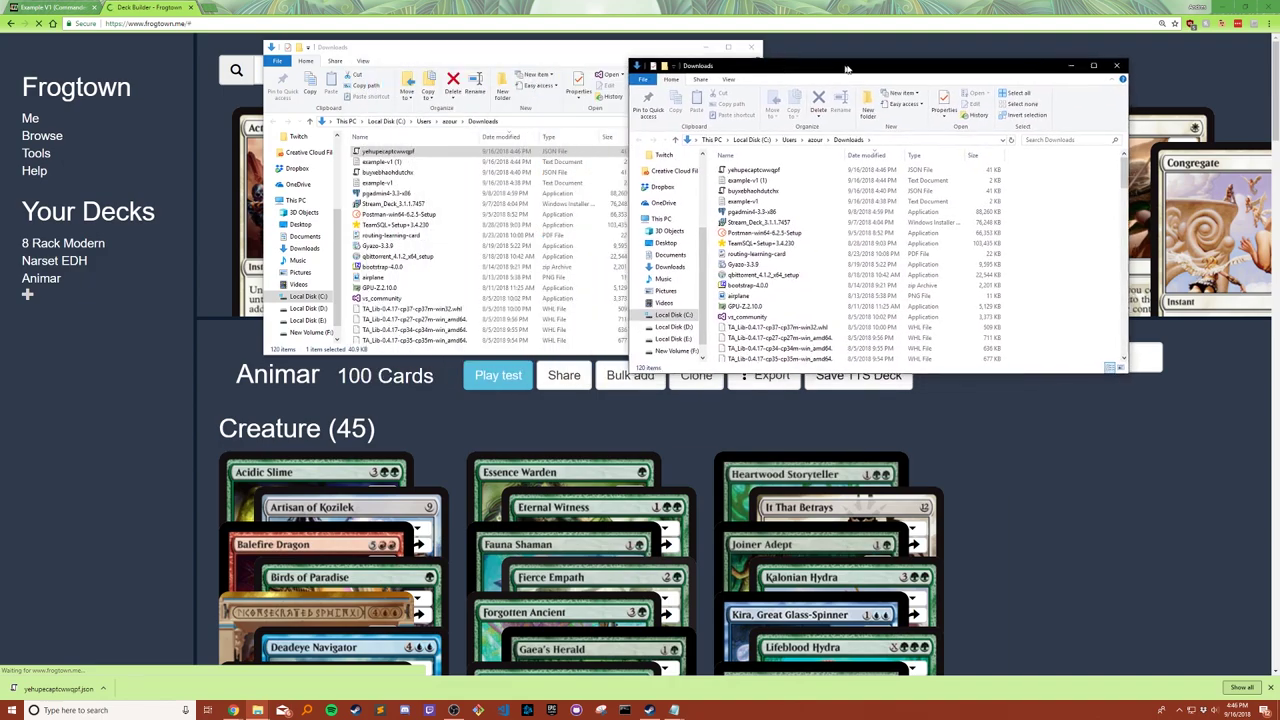
Step: In the second window, open the Documents folder's My Games, Tabletop Simulator, Saves, Saved Objects subfolder
click(682, 256)
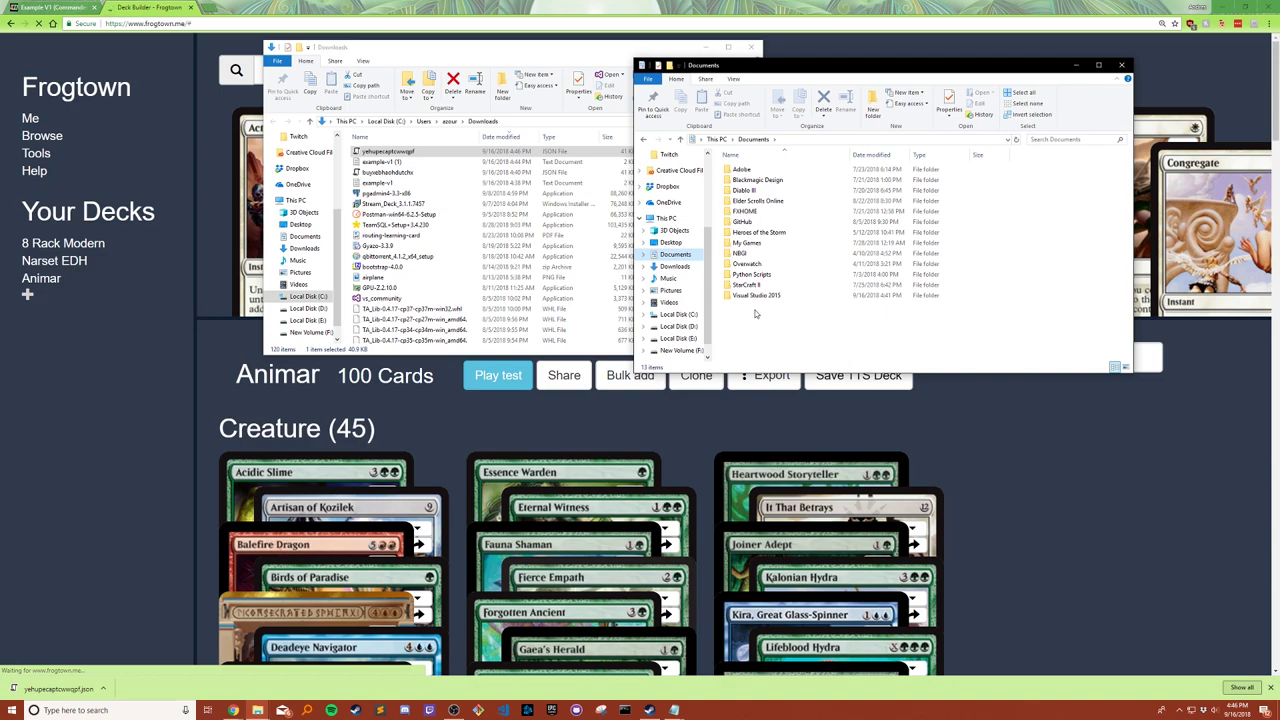
double_click(753, 245)
double_click(763, 236)
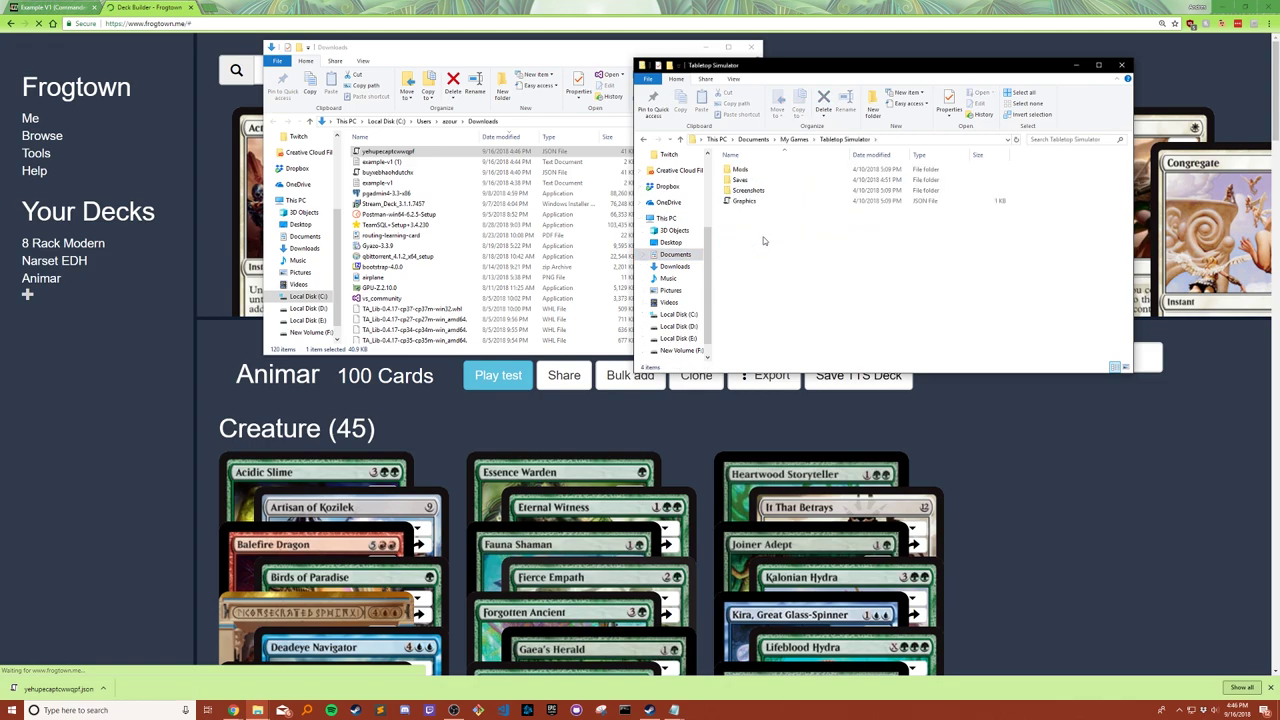
click(751, 181)
double_click(751, 181)
double_click(753, 186)
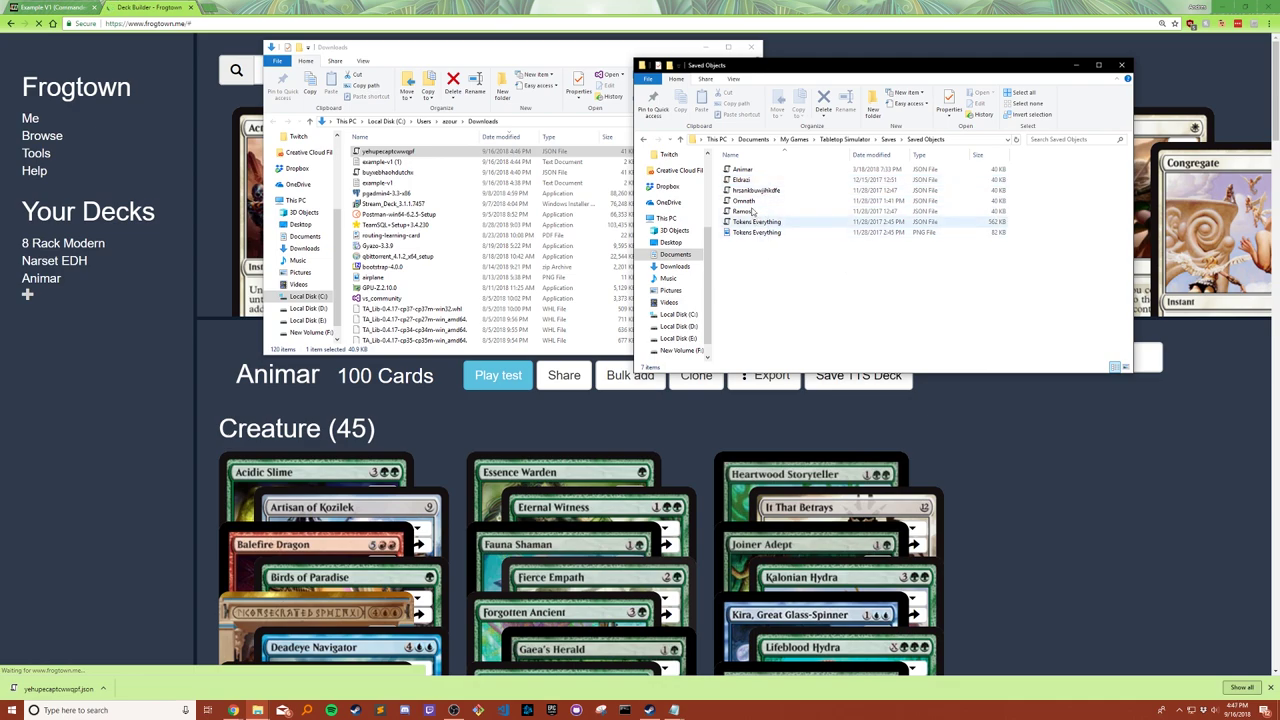
Step: Rename the downloaded JSON deck file in Downloads as Animar2 Deck
right_click(396, 152)
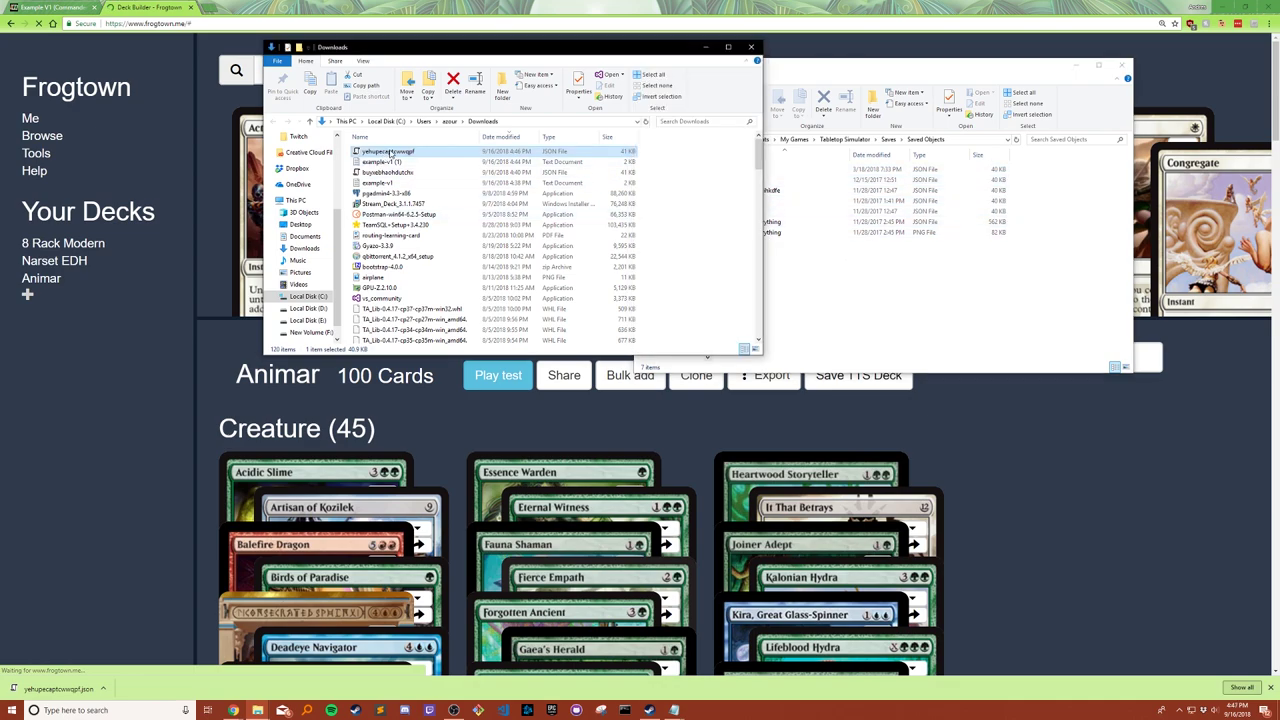
click(417, 354)
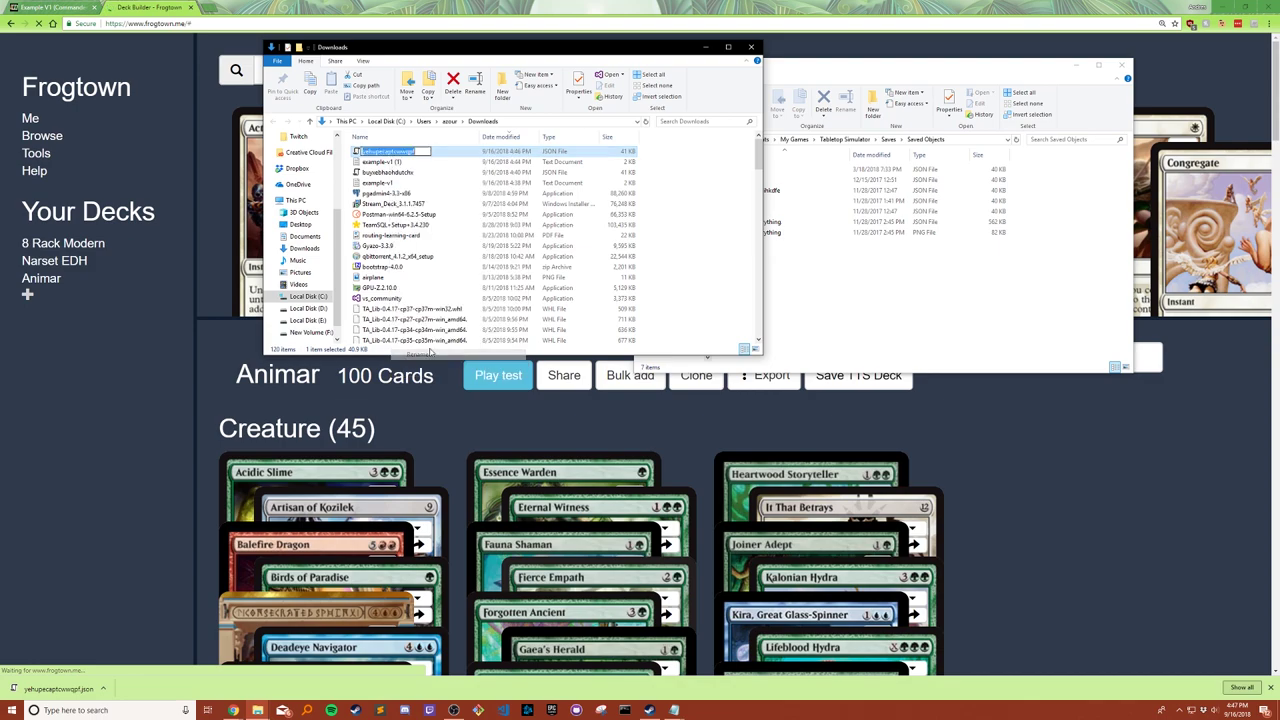
text(Animar)
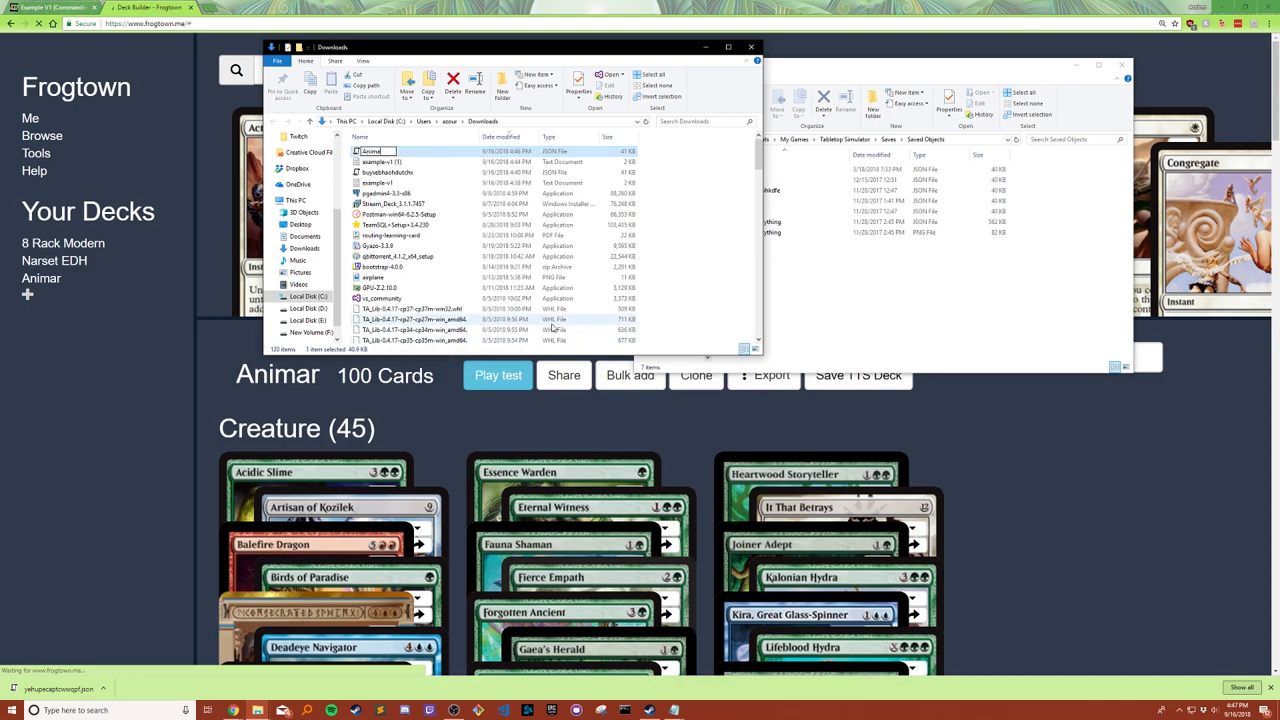
text(2 Deck)
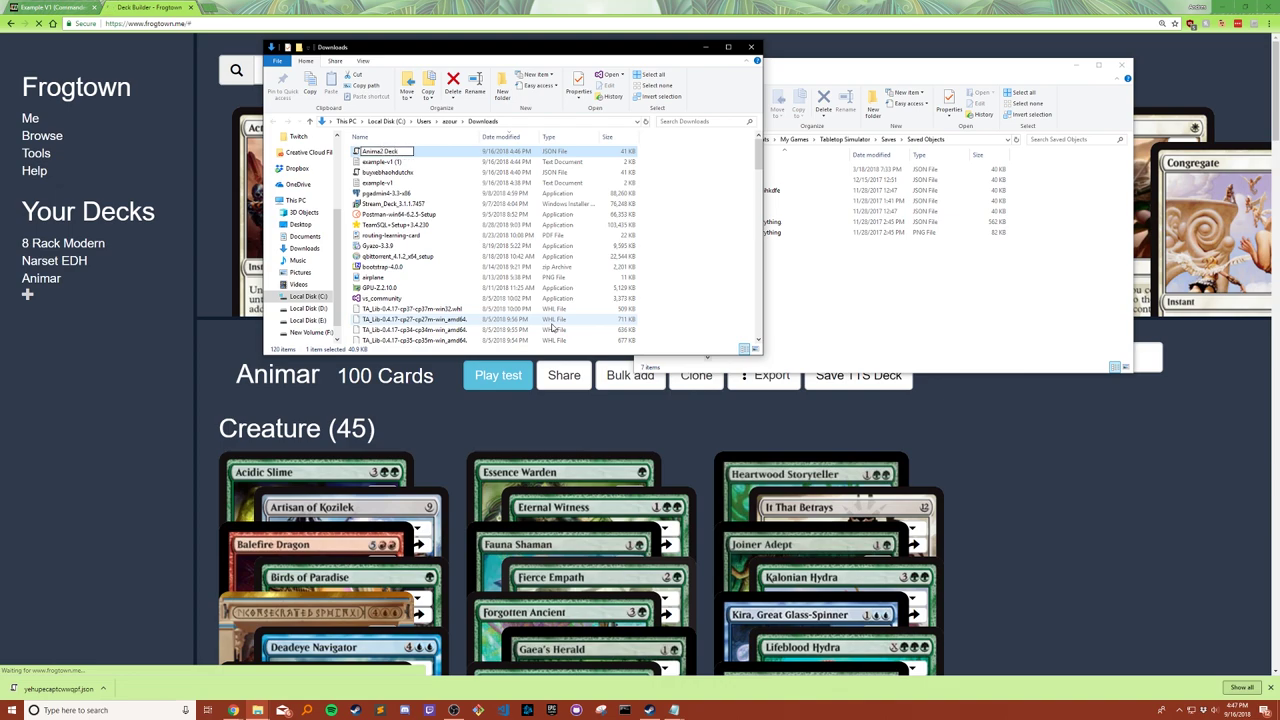
click(710, 175)
Step: Move the renamed deck file from Downloads into the Saved Objects folder and minimize the Downloads window
drag(390, 151, 903, 281)
click(606, 56)
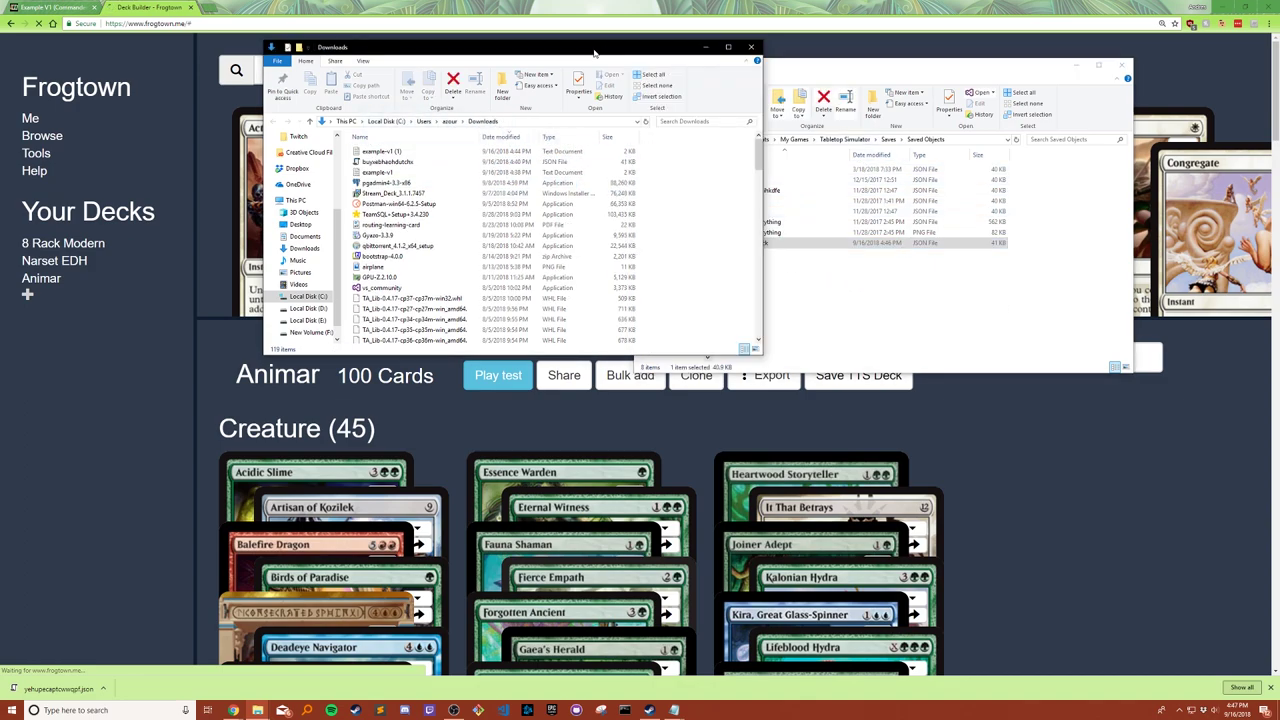
click(705, 47)
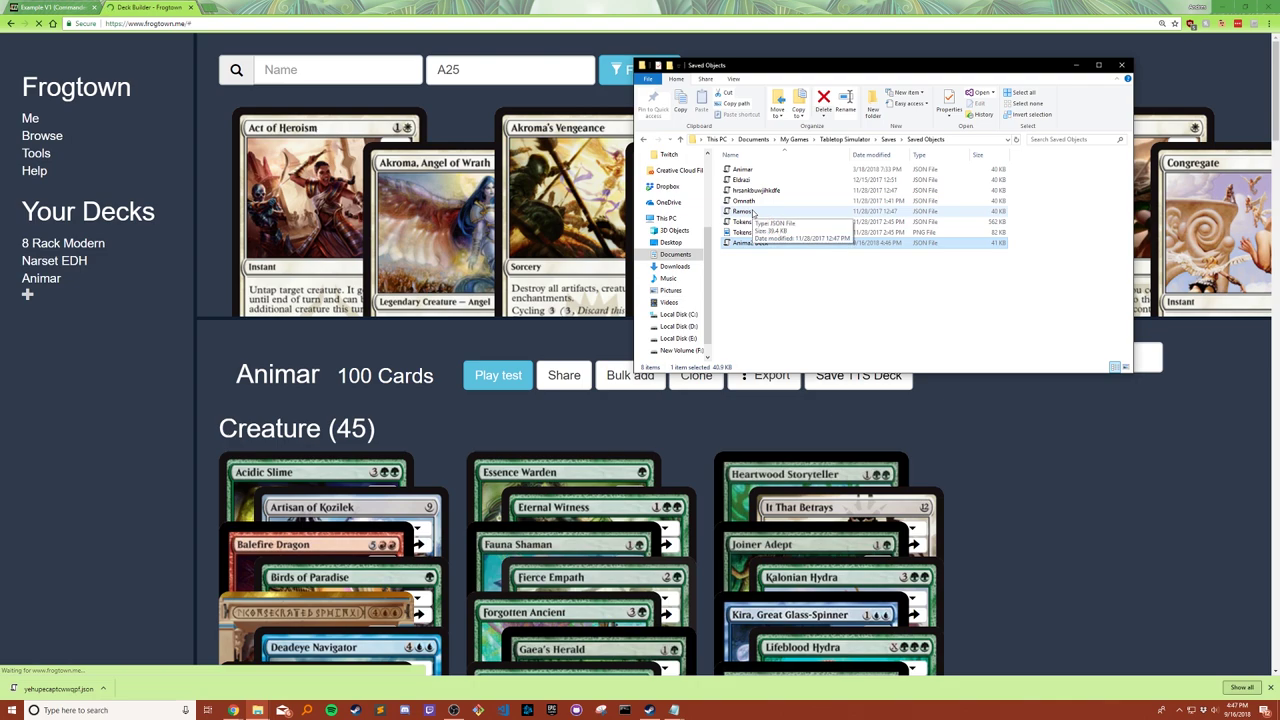
Step: Close the Saved Objects window, switch to Steam, and launch Tabletop Simulator from the game library in its standard Play Tabletop Simulator mode
click(1122, 65)
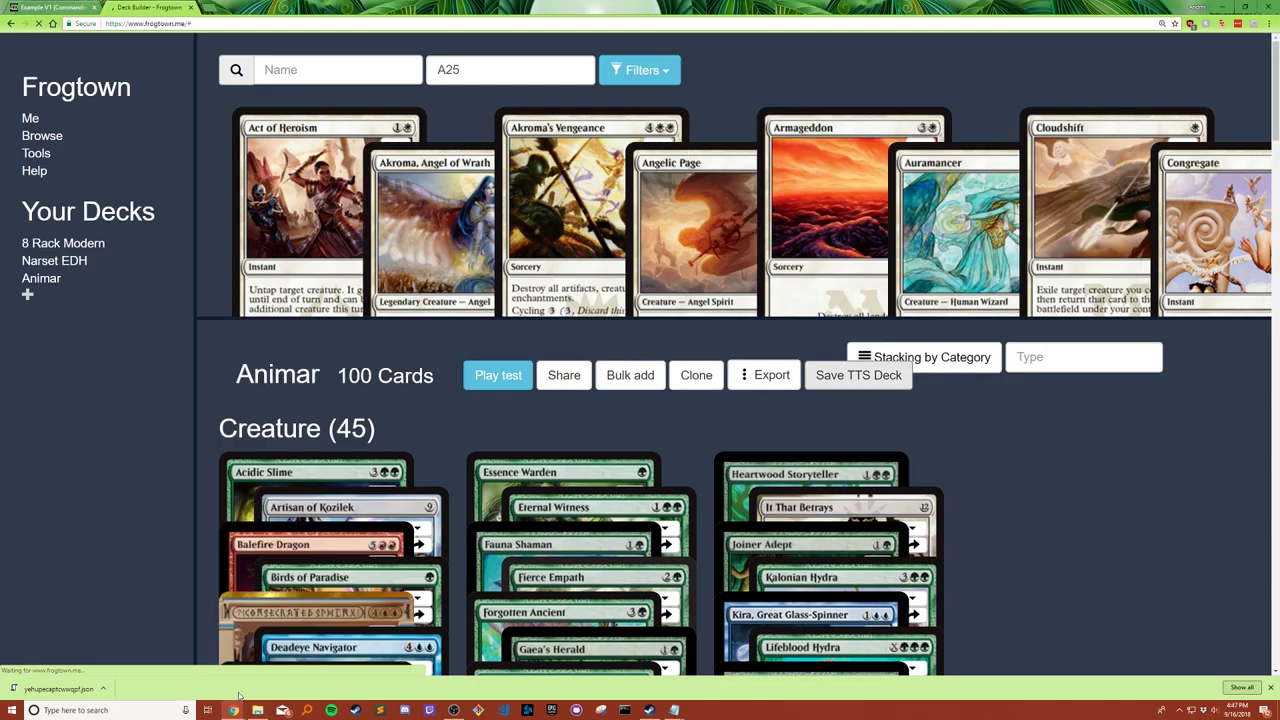
click(355, 710)
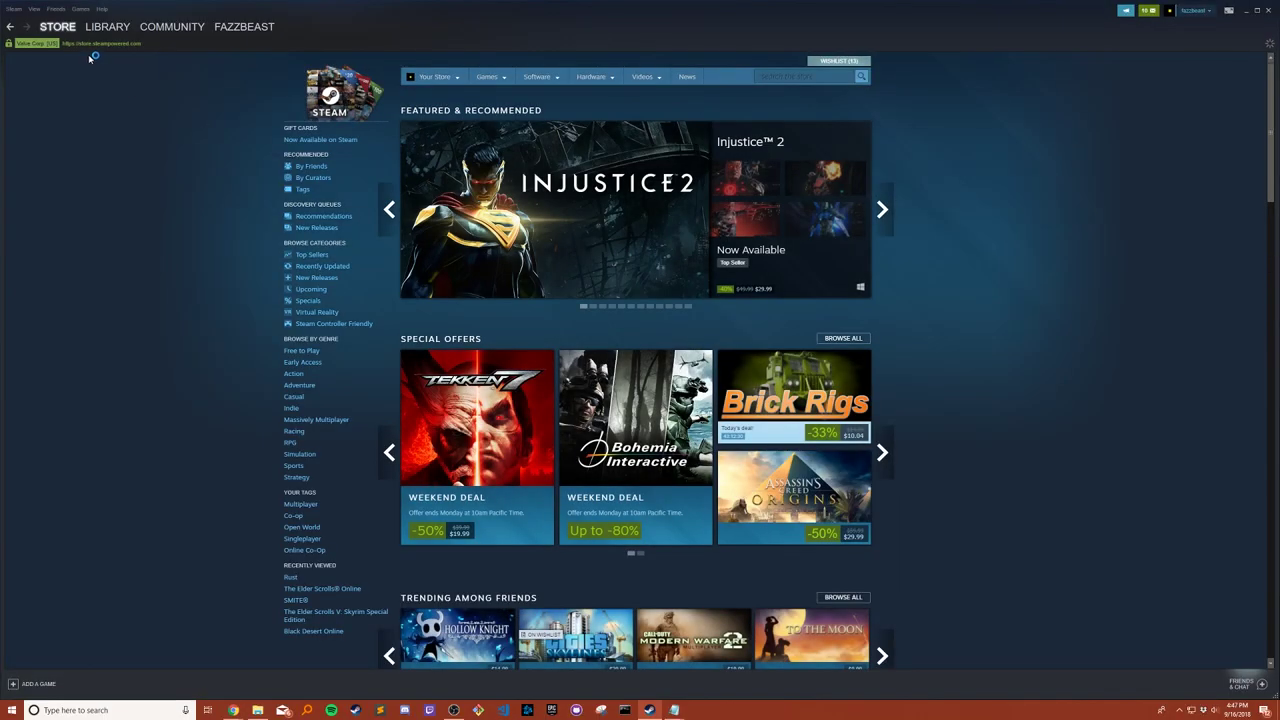
click(107, 27)
click(167, 101)
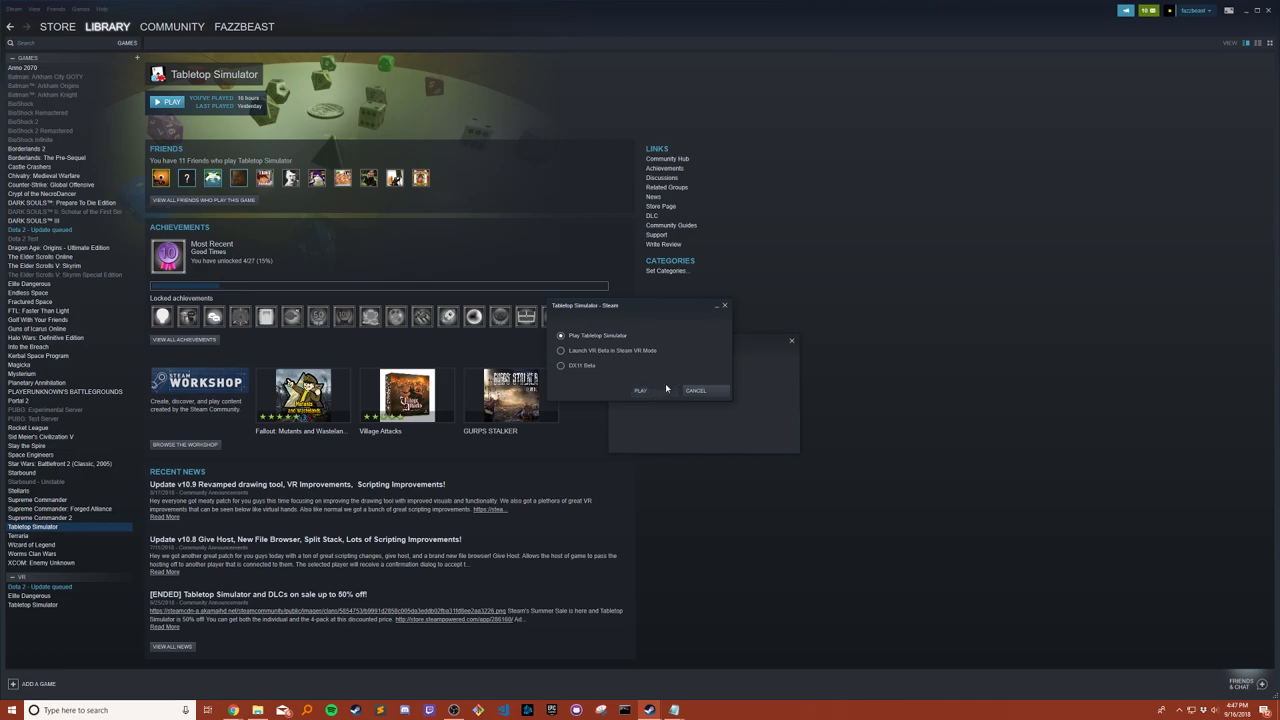
key(Return)
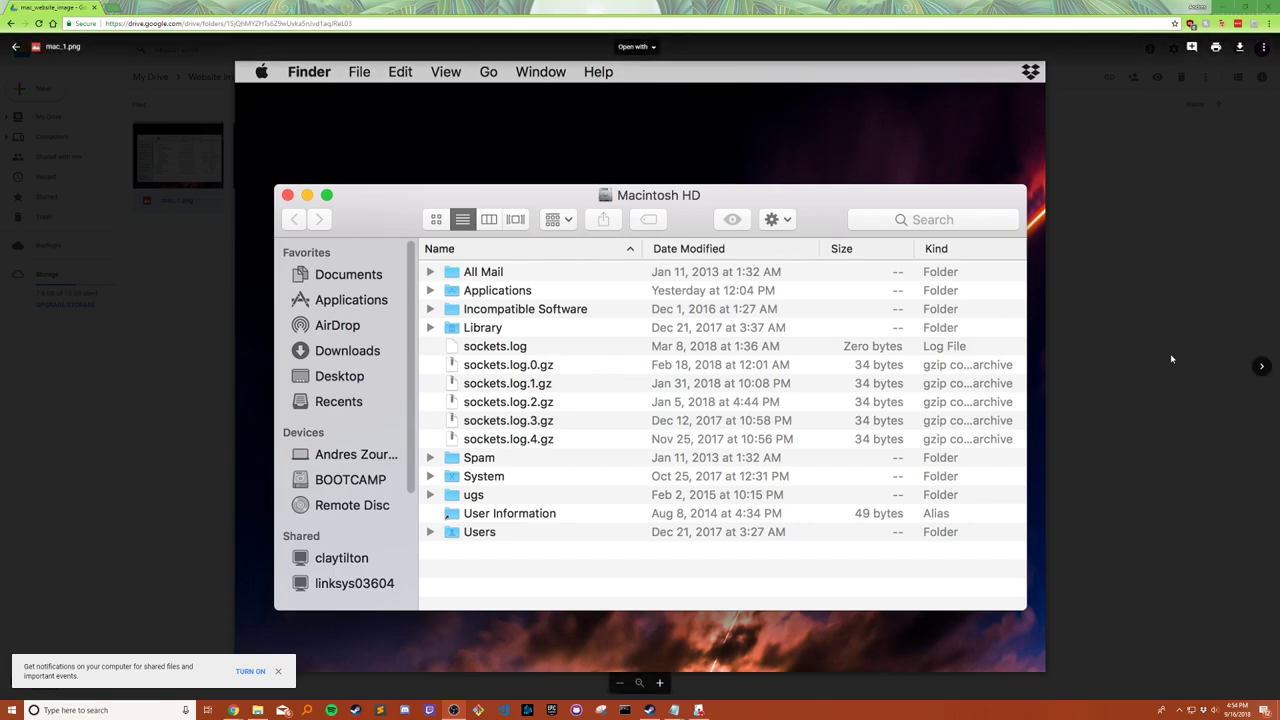
Step: Review the Google Drive screenshots from mac_1.png onward for how to reach Tabletop Simulator's Saved Objects folder in Finder
click(1261, 367)
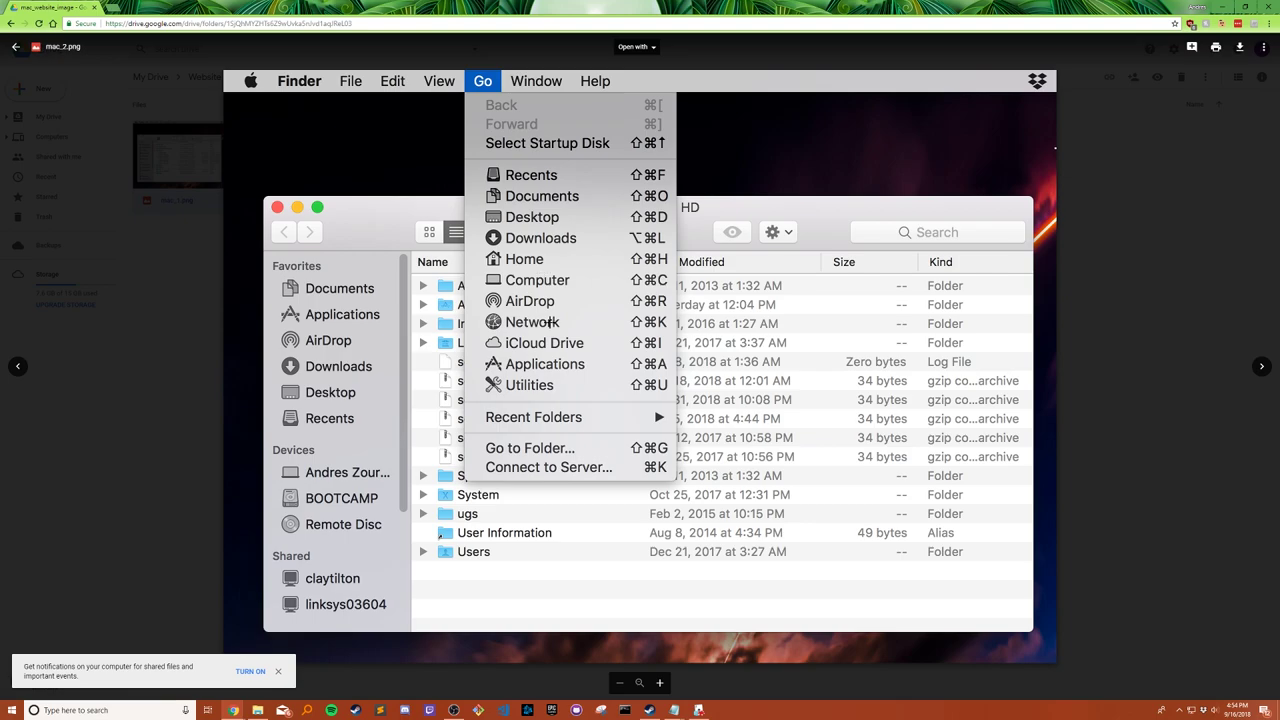
click(1261, 367)
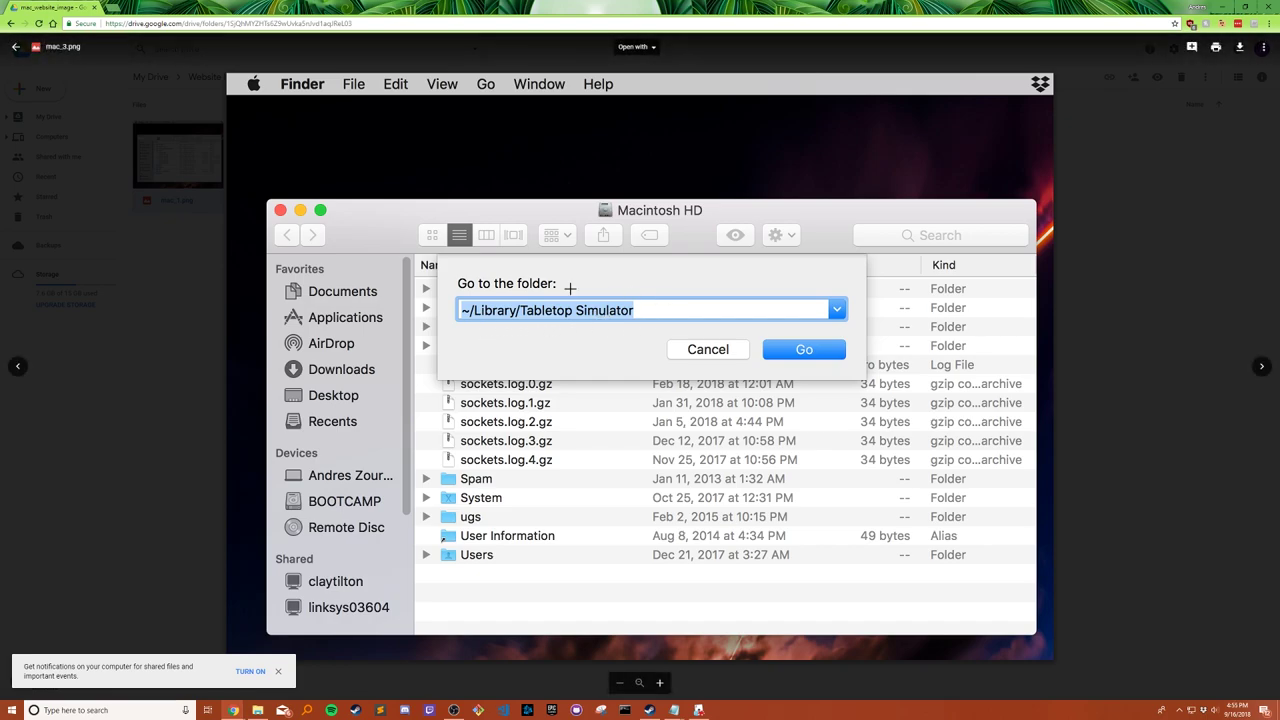
click(1260, 367)
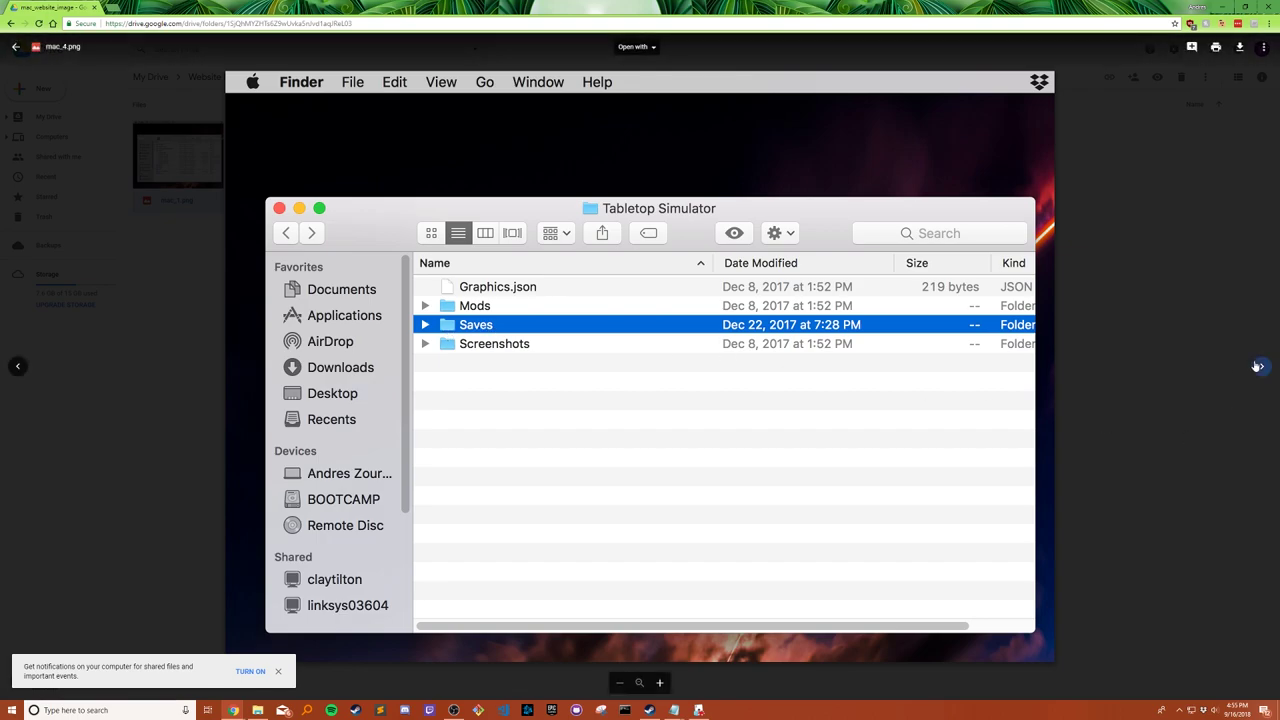
click(1260, 367)
click(1260, 367)
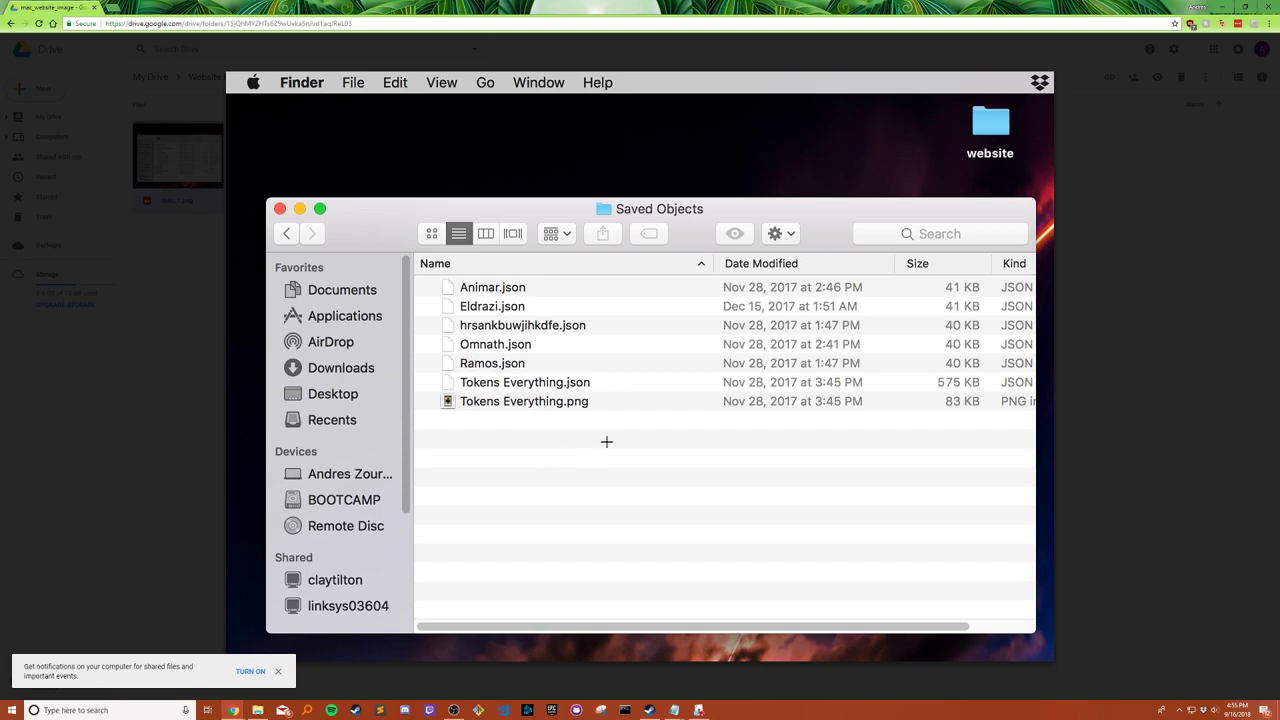
click(1264, 376)
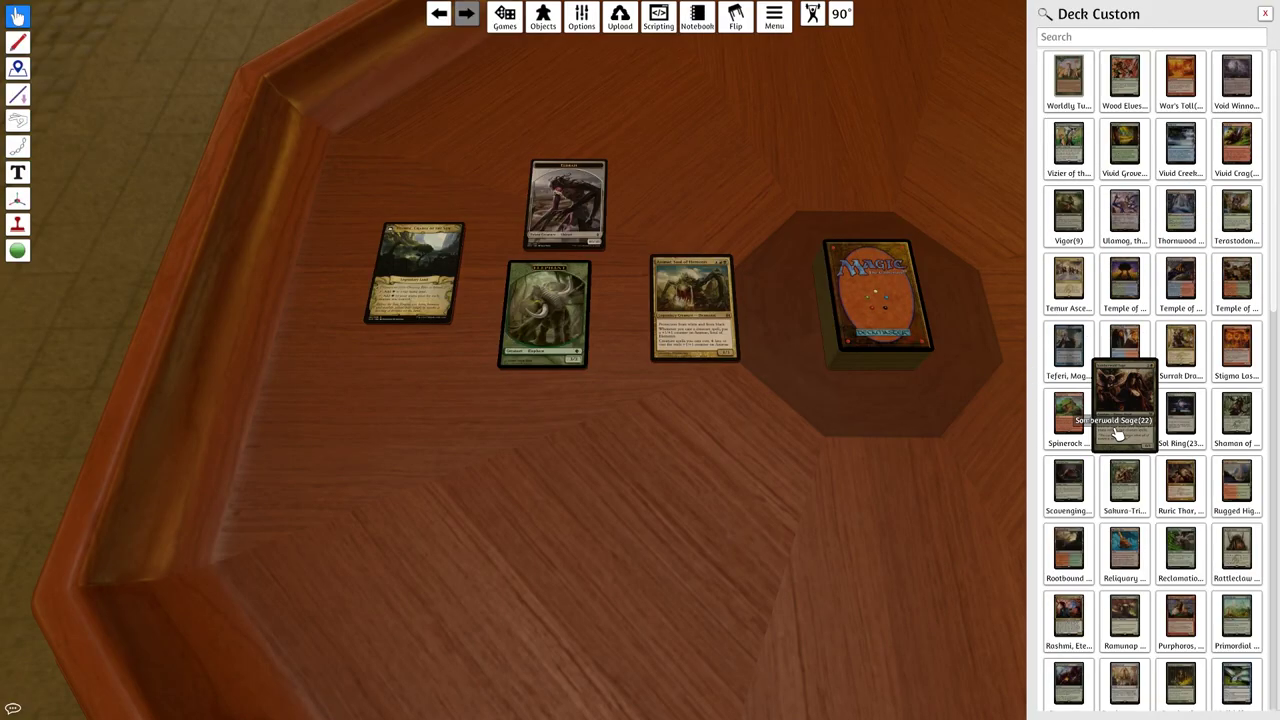
Step: In Tabletop Simulator, search the custom deck's cards for "wor" to find Worldly Tutor, and clear the search
mouse_move(1120, 436)
click(1093, 40)
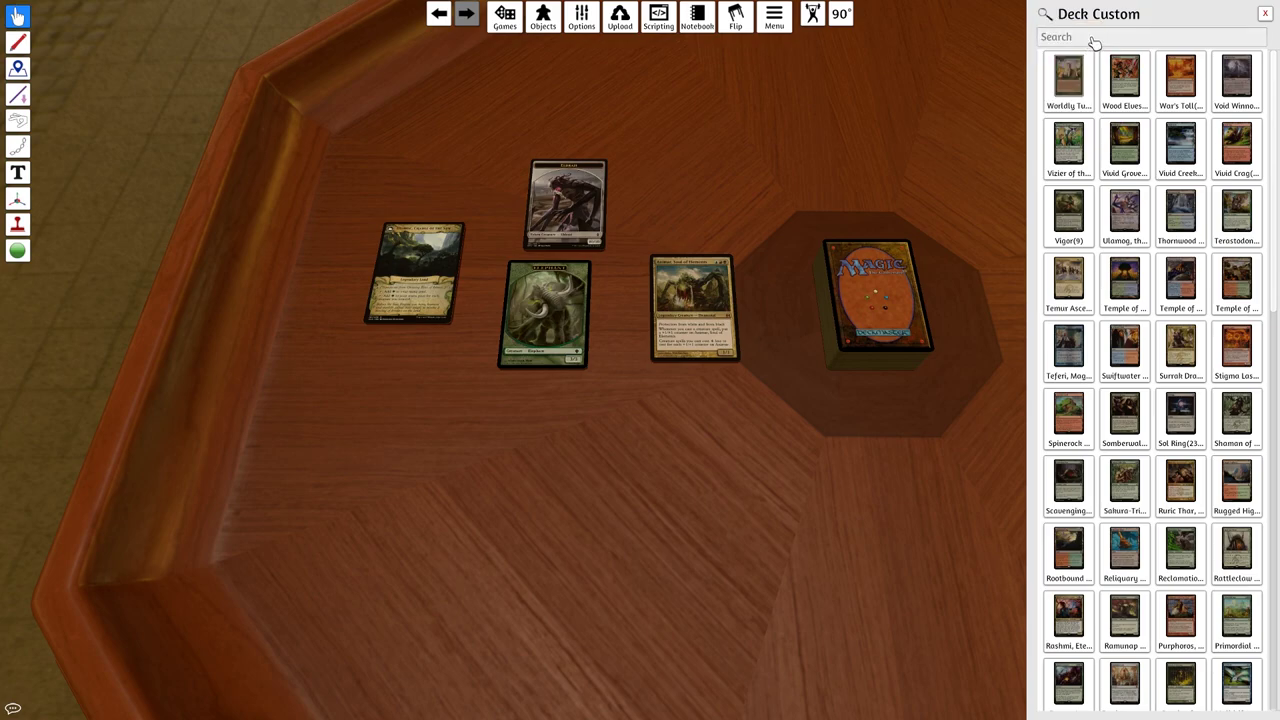
text(wo)
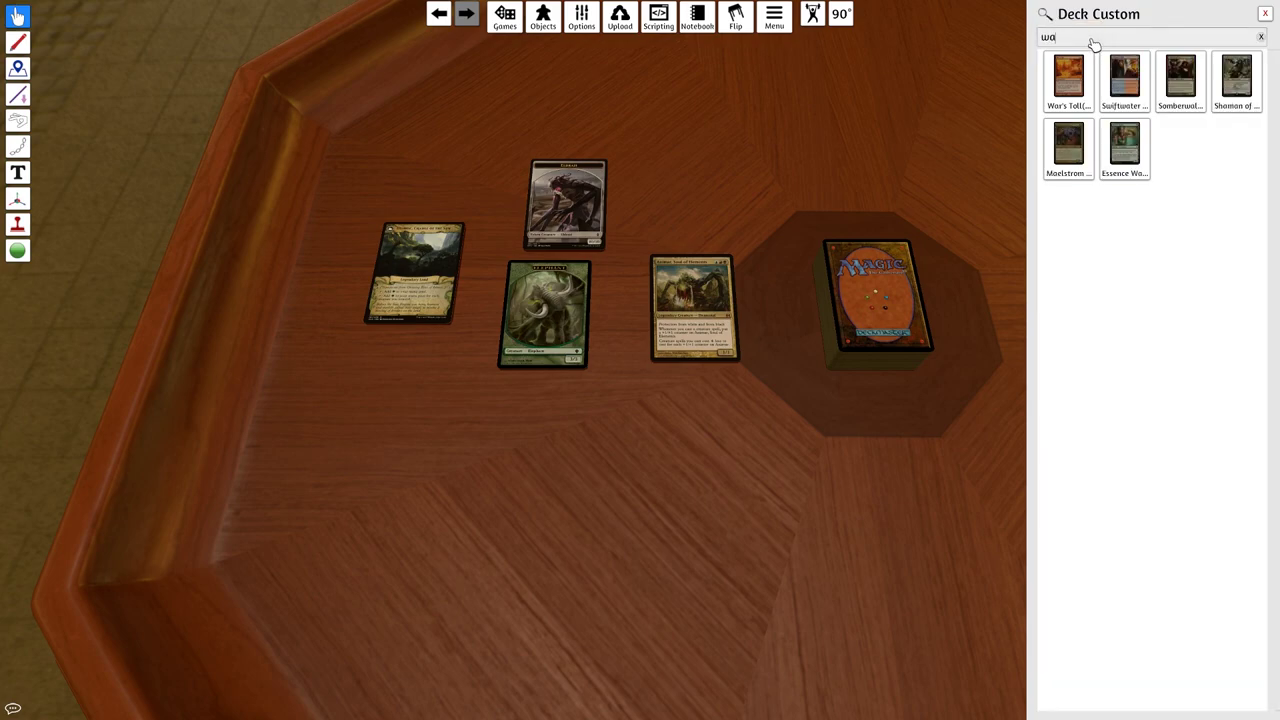
key(BackSpace)
text(ord)
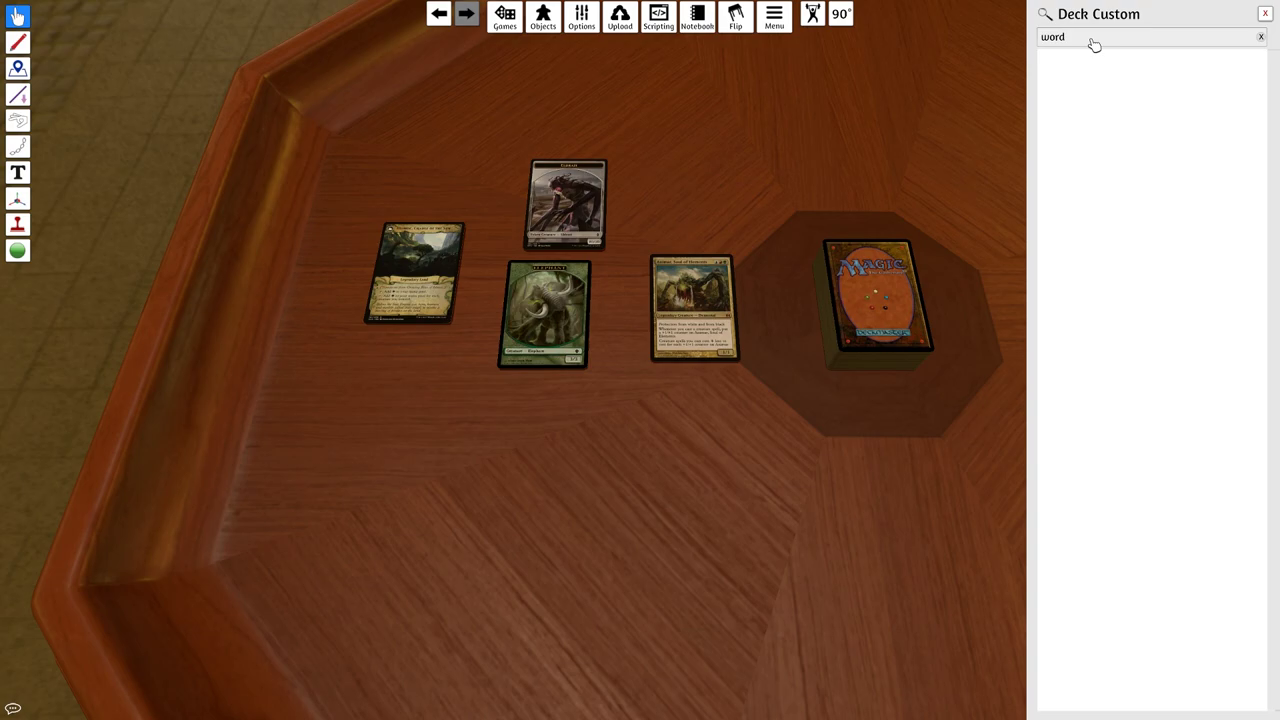
key(BackSpace)
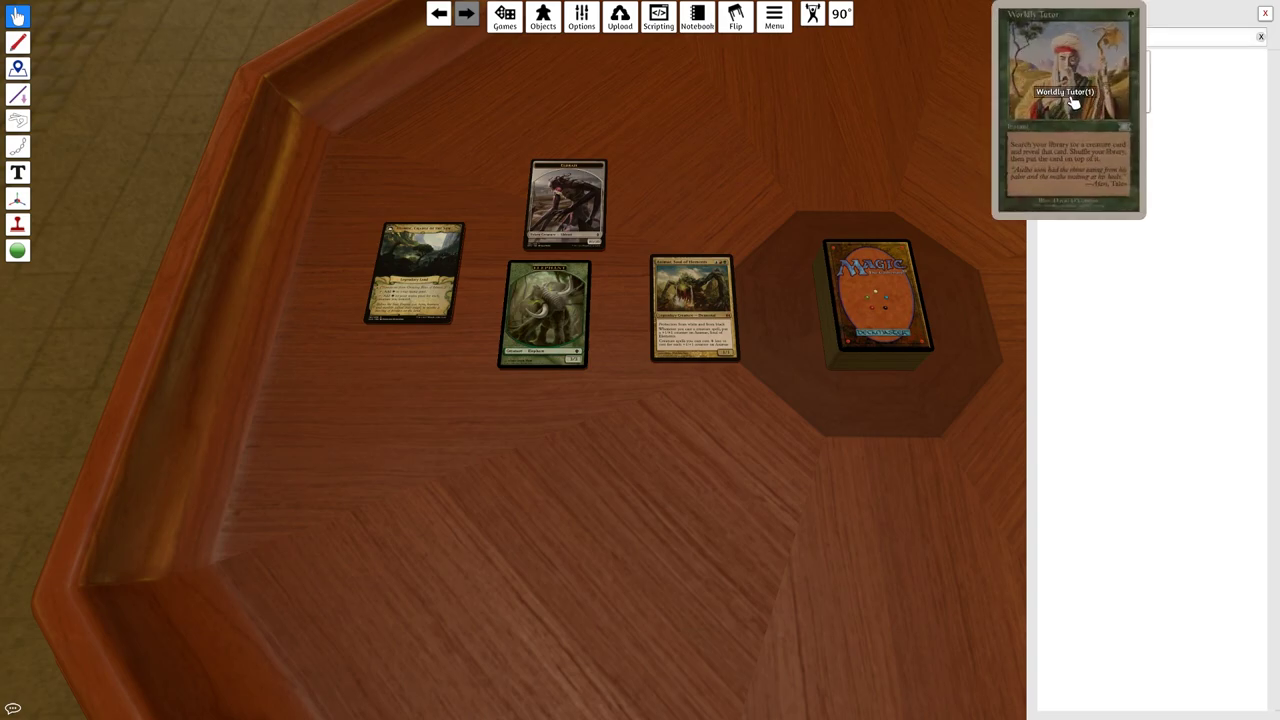
key(BackSpace)
key(BackSpace)
key(BackSpace)
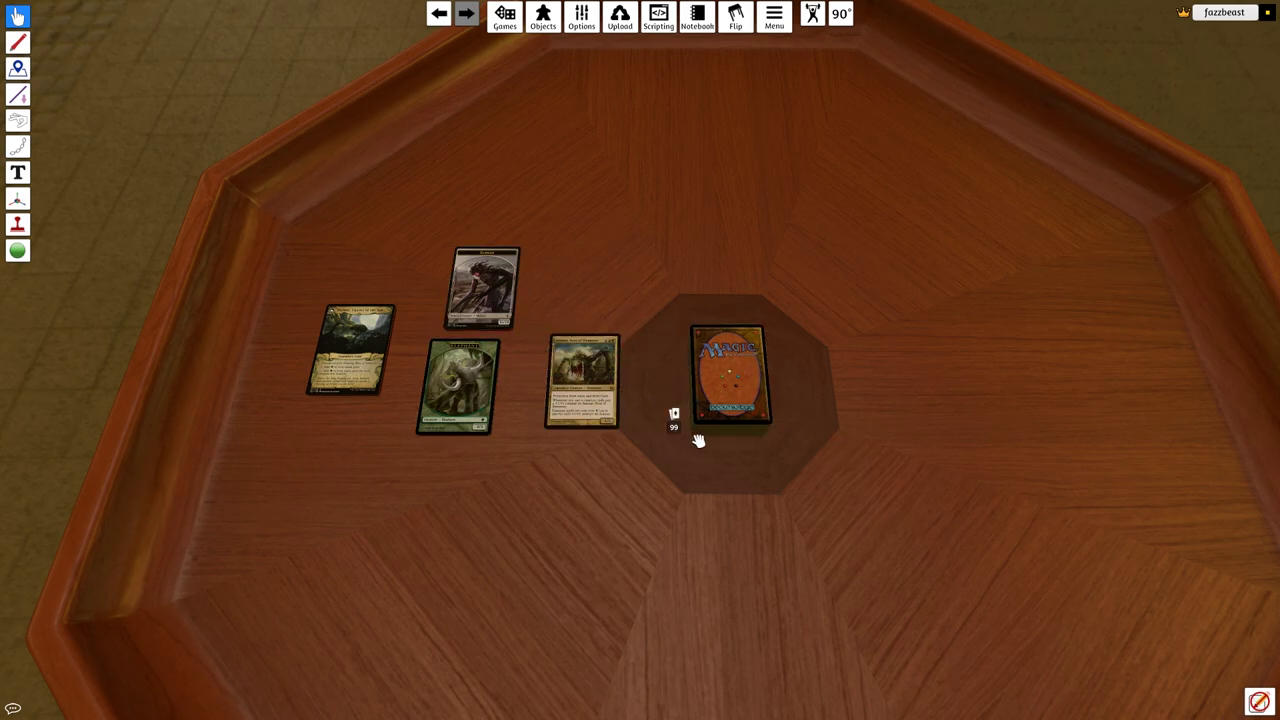
Step: Nudge the Animar, Soul of Elements card toward the deck, view its enlarged preview at different sizes, and dismiss the preview
mouse_move(574, 380)
mouse_down()
mouse_move(586, 403)
mouse_move(590, 393)
mouse_up()
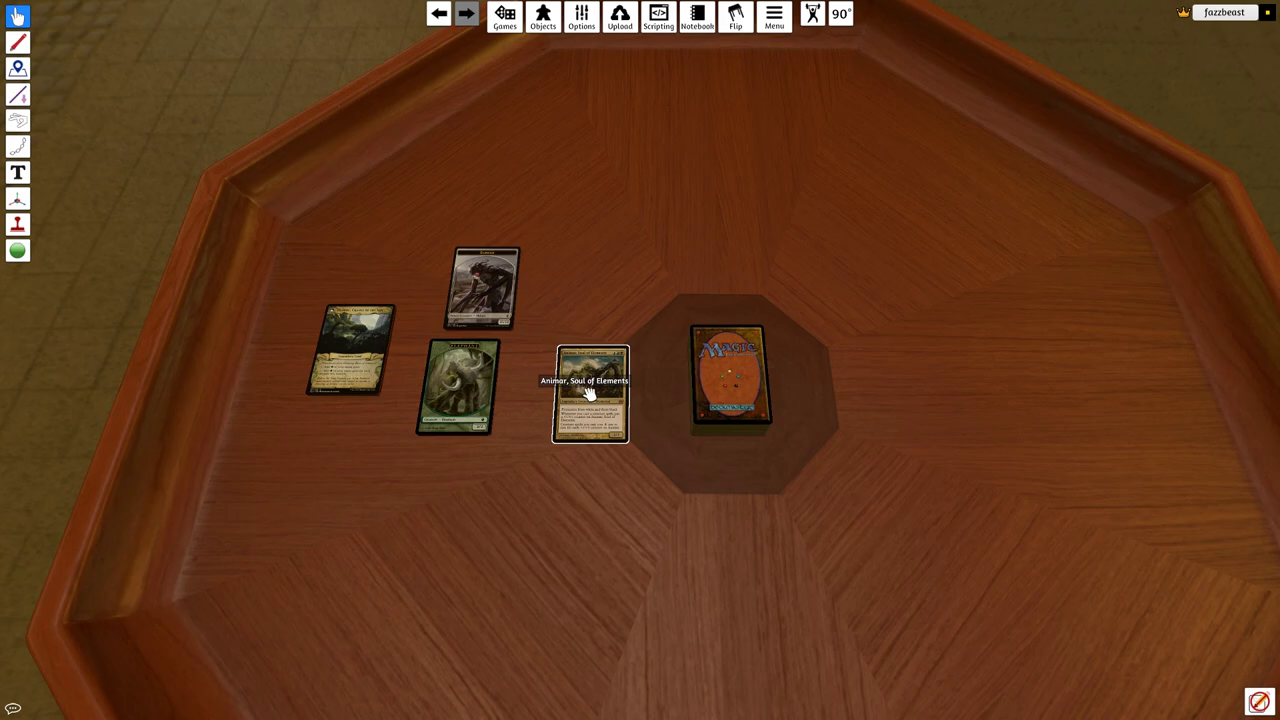
key(alt)
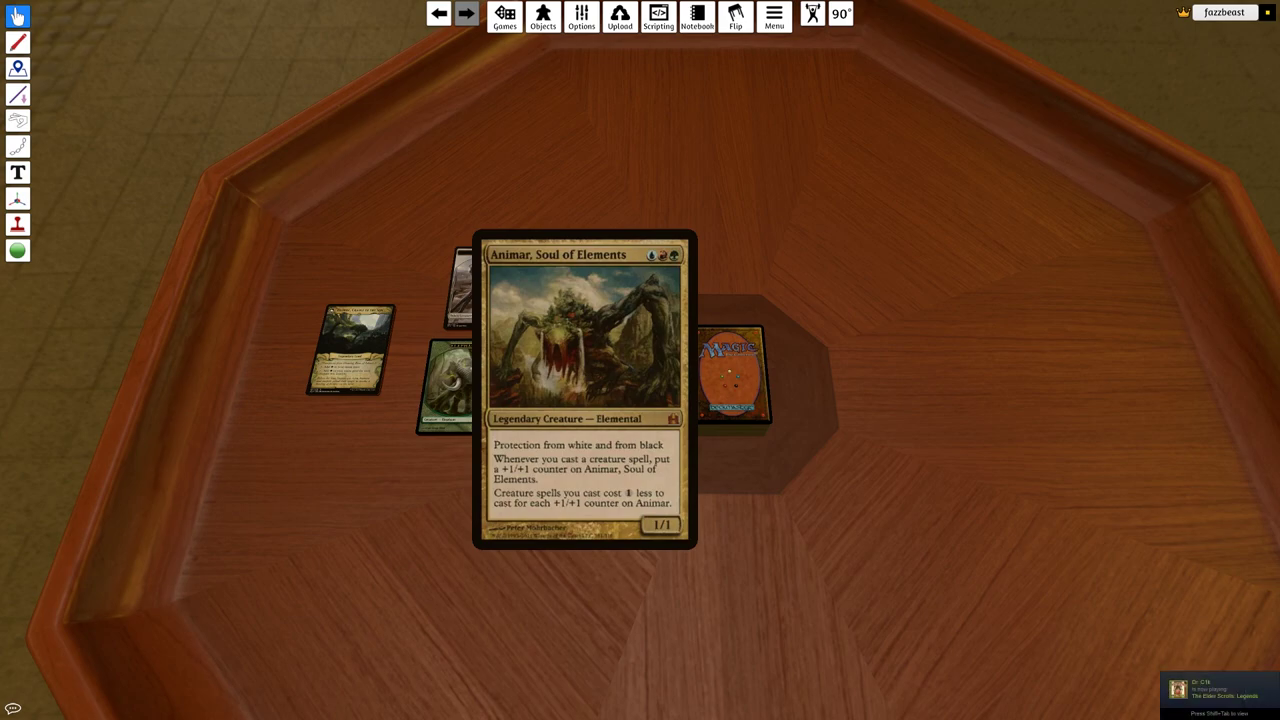
scroll(585, 390, up, 2)
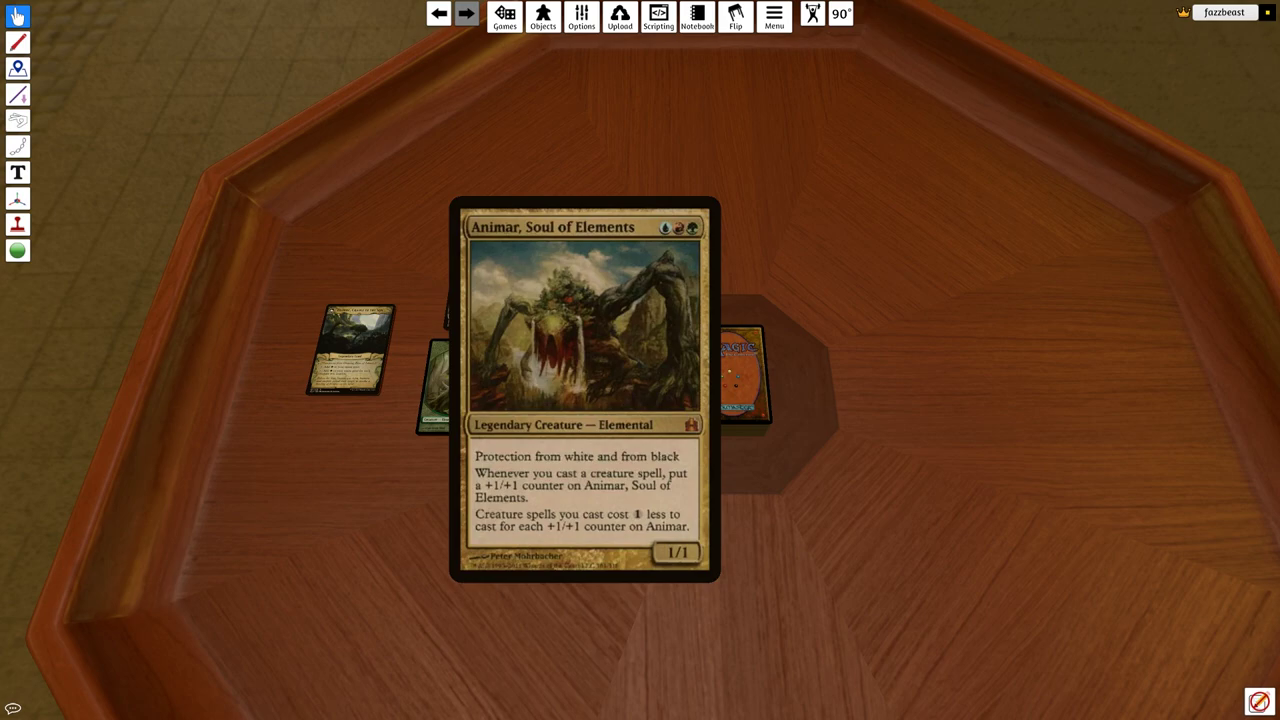
scroll(585, 390, up, 2)
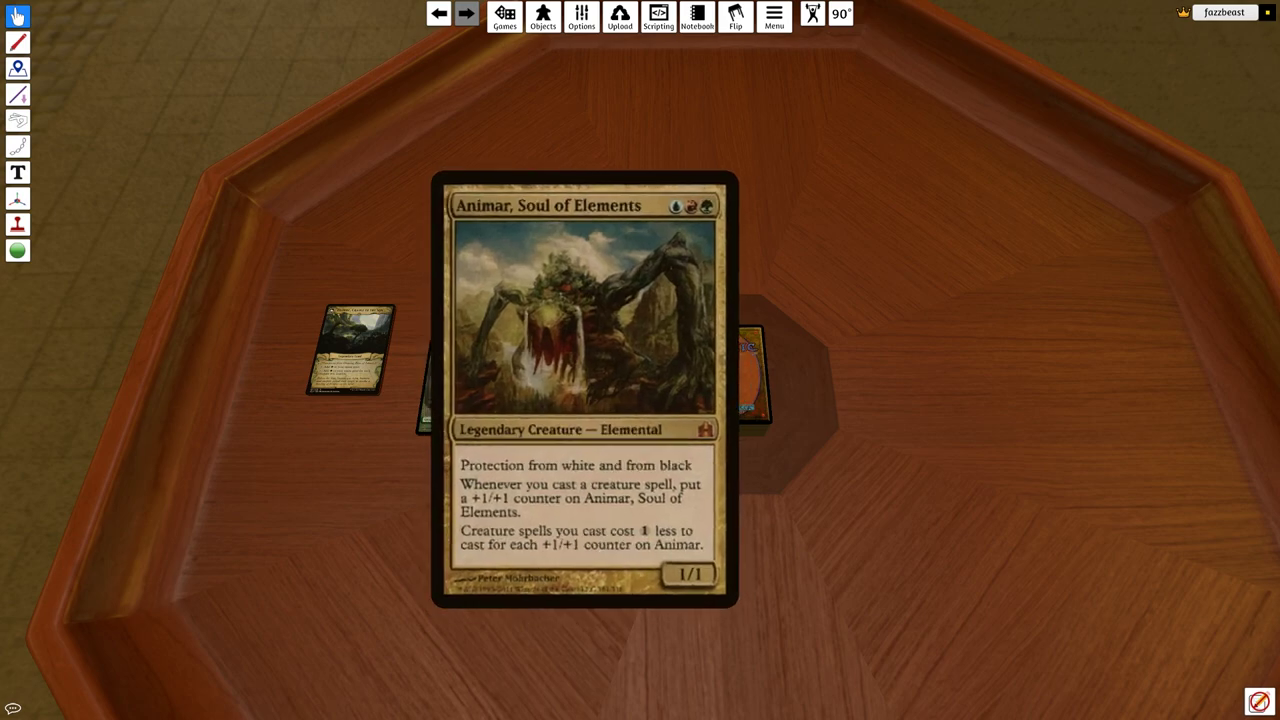
scroll(585, 390, down, 3)
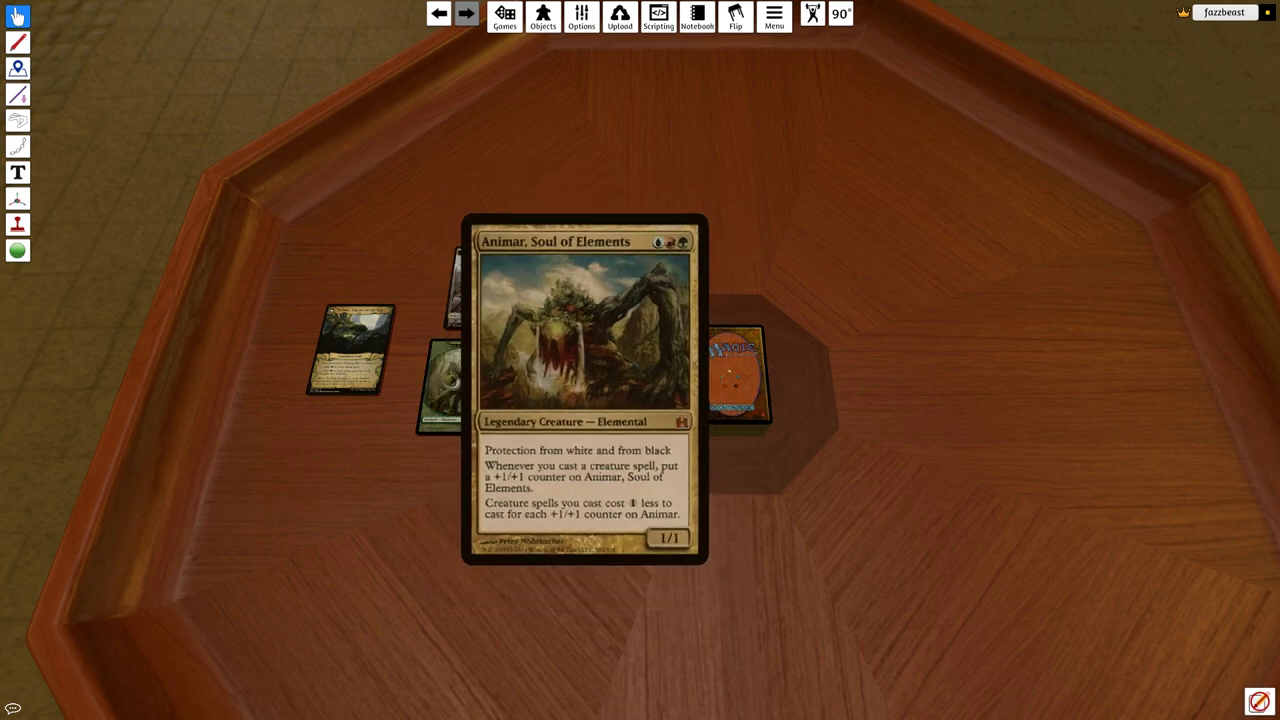
scroll(585, 390, up, 1)
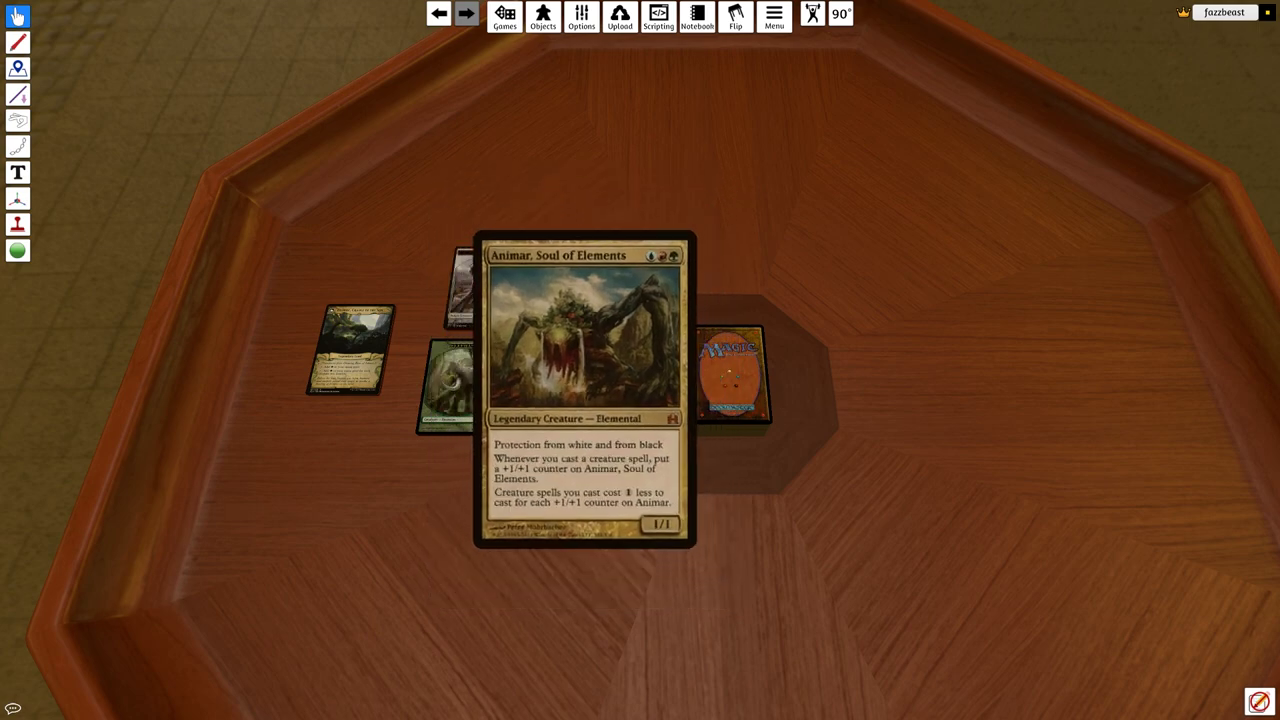
key(alt)
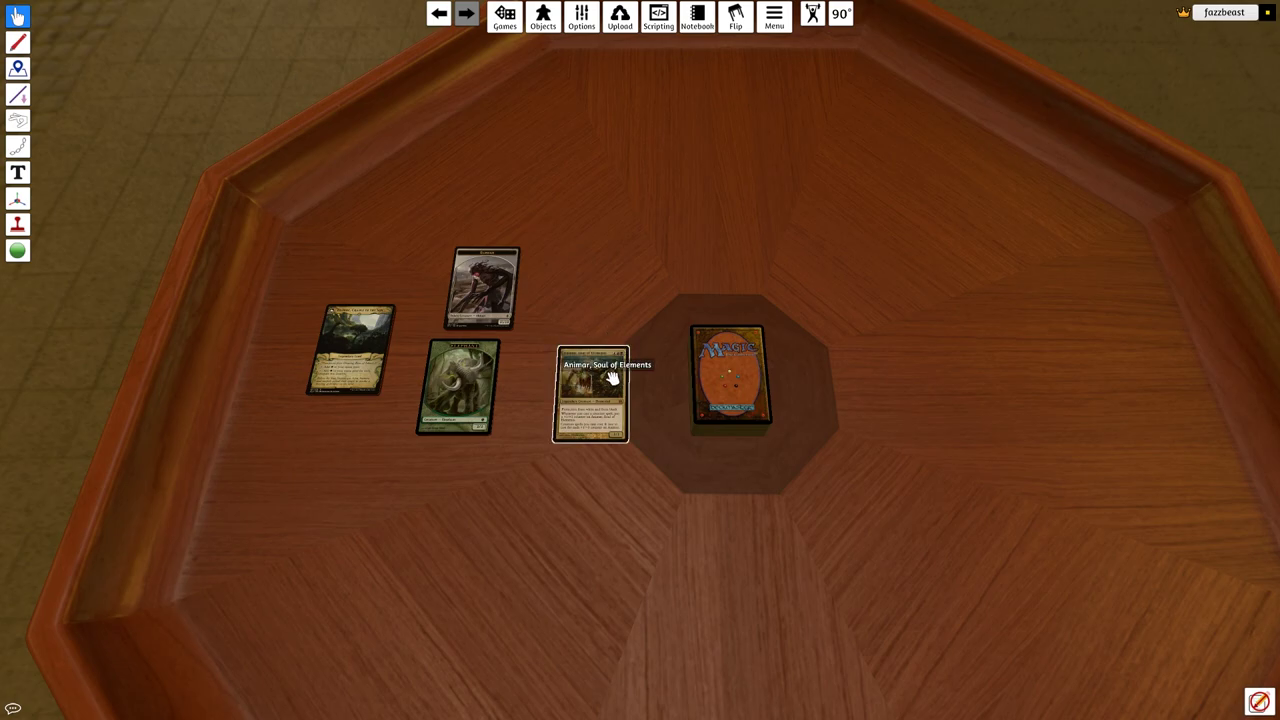
Step: Inspect the artwork of the Animar, Soul of Elements card with the magnifier
drag(612, 378, 612, 378)
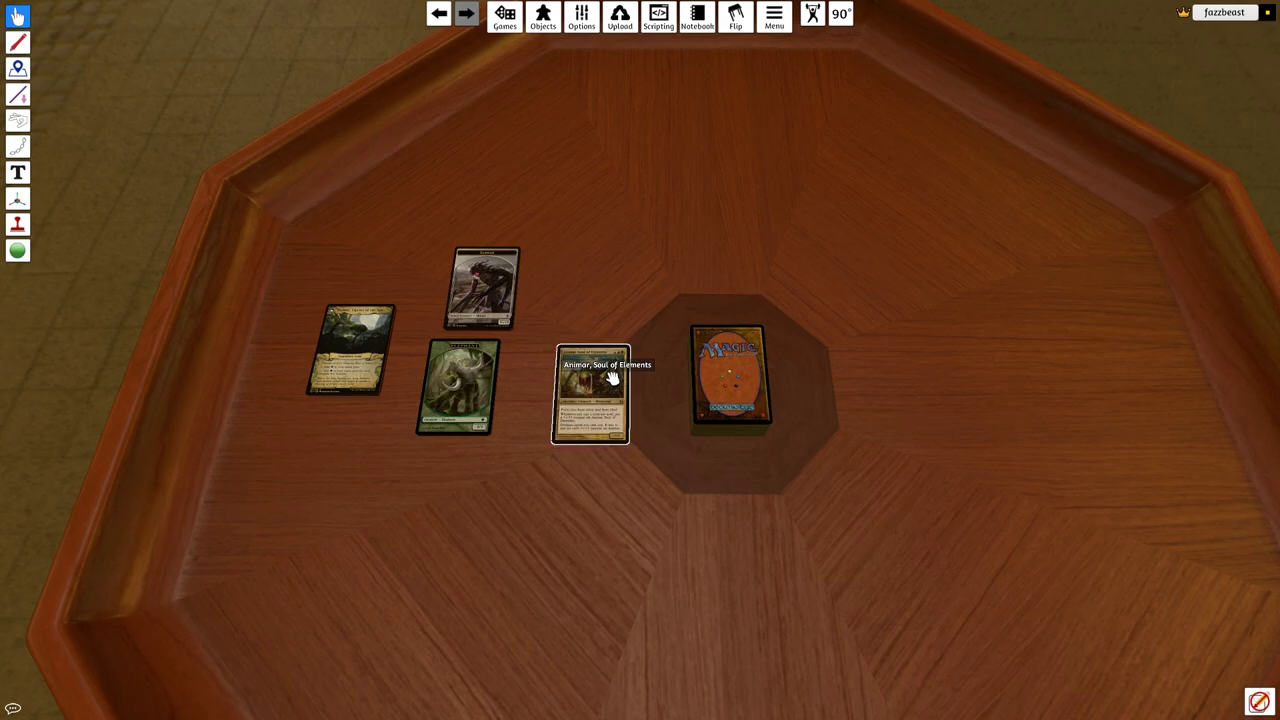
key(alt)
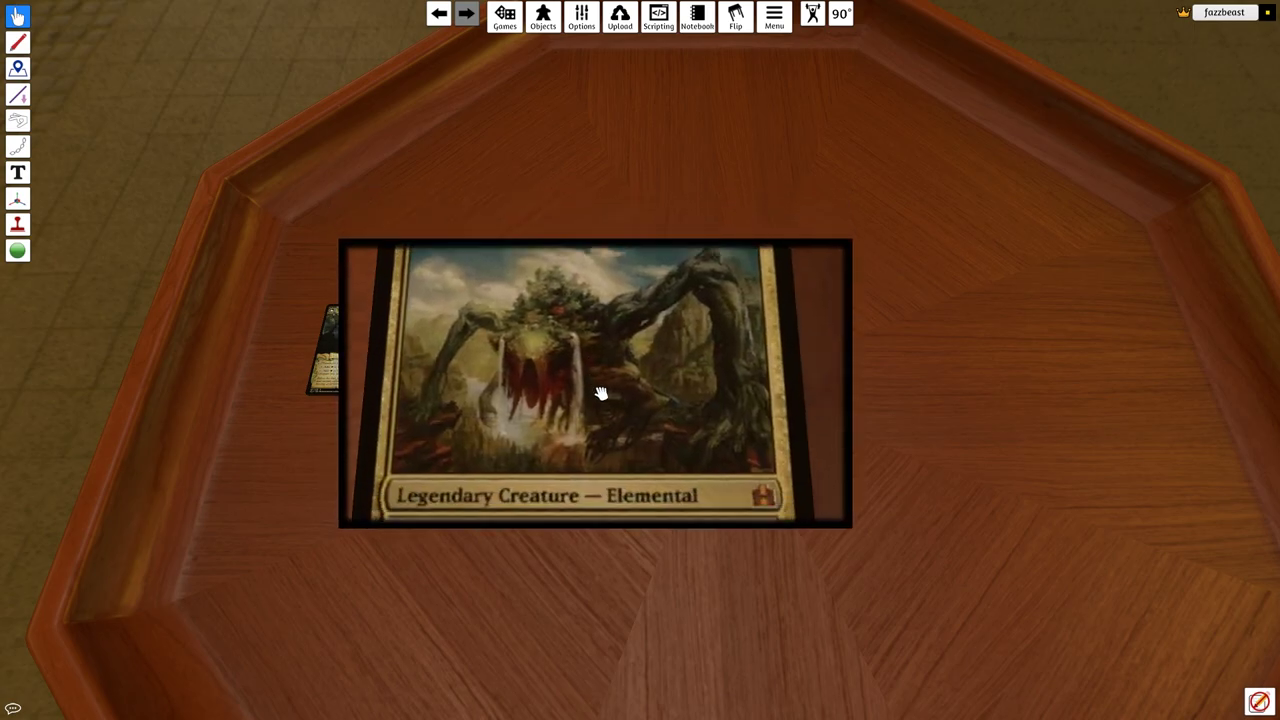